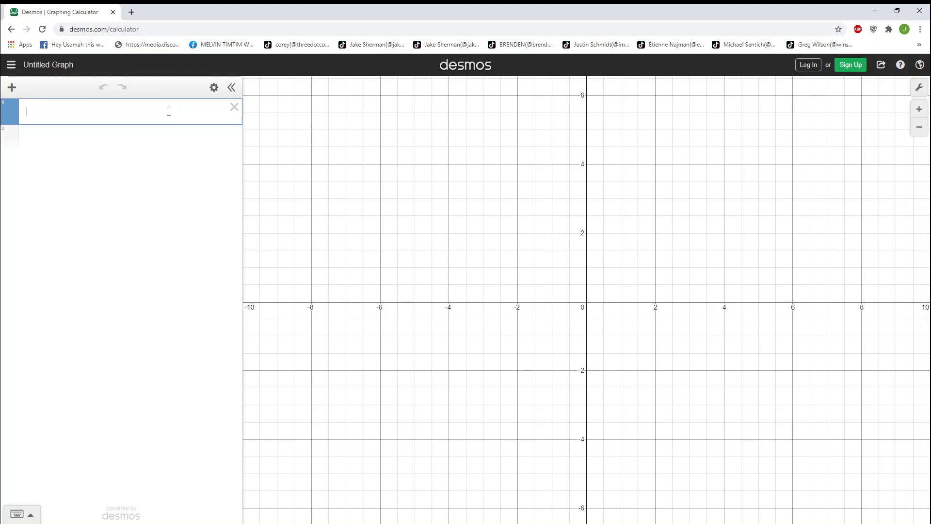
# Enter the Poisson formula P(x) = u^x e^(−u) / x! in the first expression line.
pyautogui.write('P(x)')
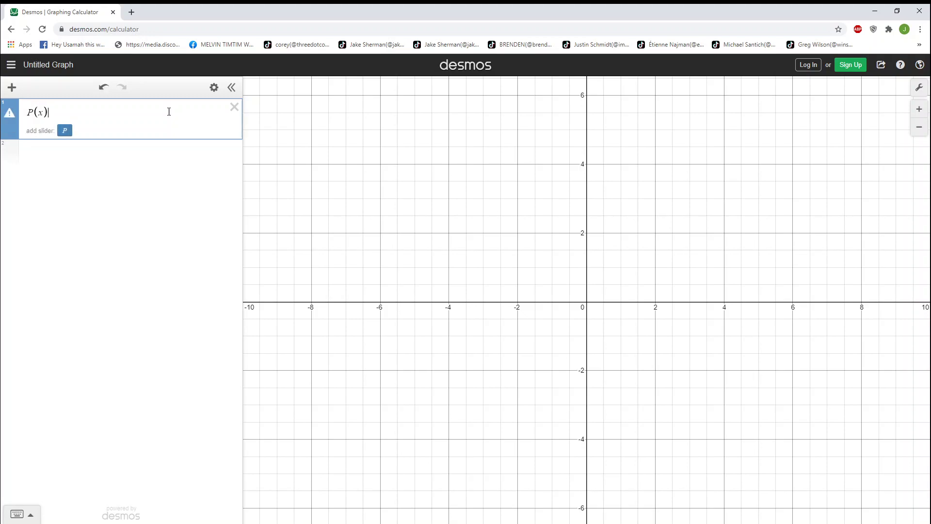
pyautogui.write('=')
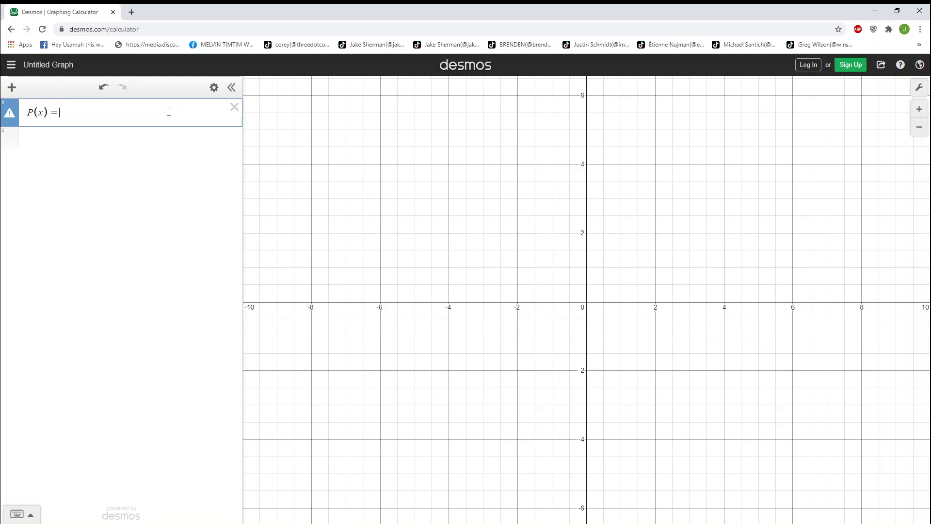
pyautogui.write('/')
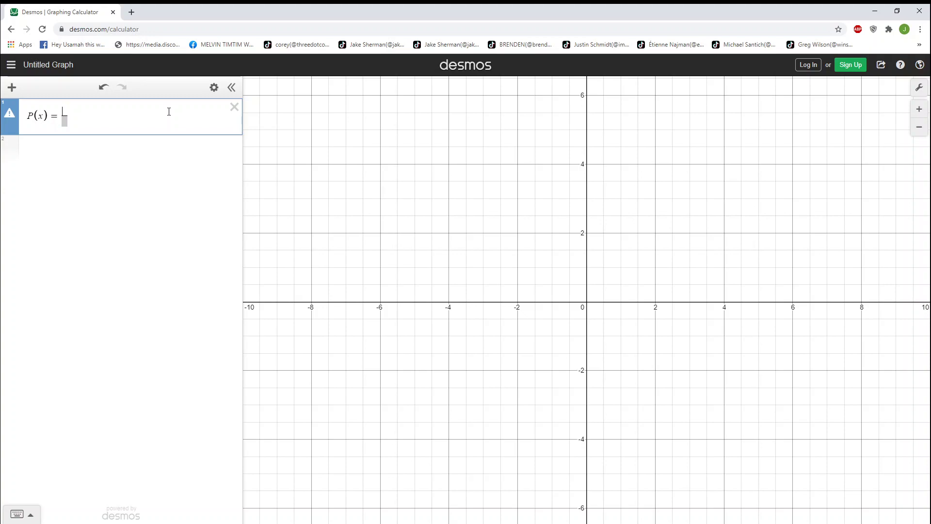
pyautogui.write('u^')
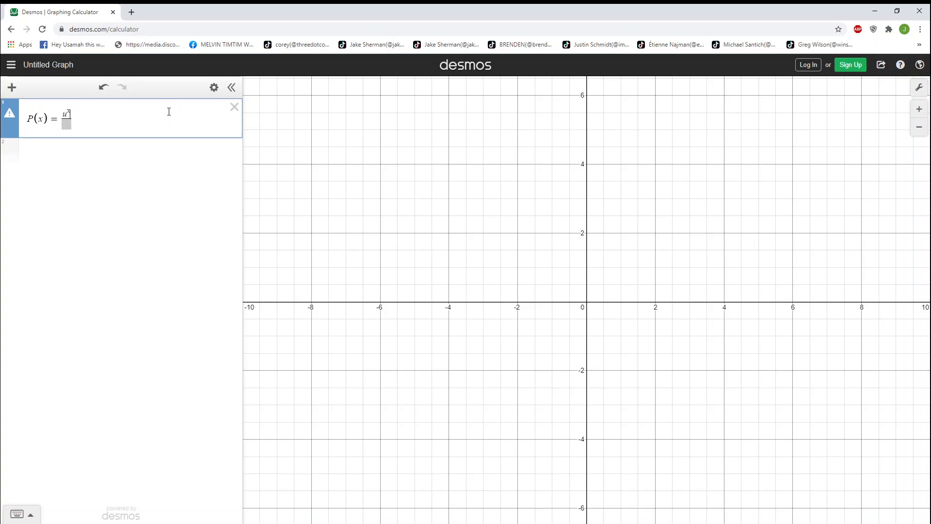
pyautogui.write('x')
pyautogui.press('Right')
pyautogui.write('e^-u')
pyautogui.press('Down')
pyautogui.write('x!')
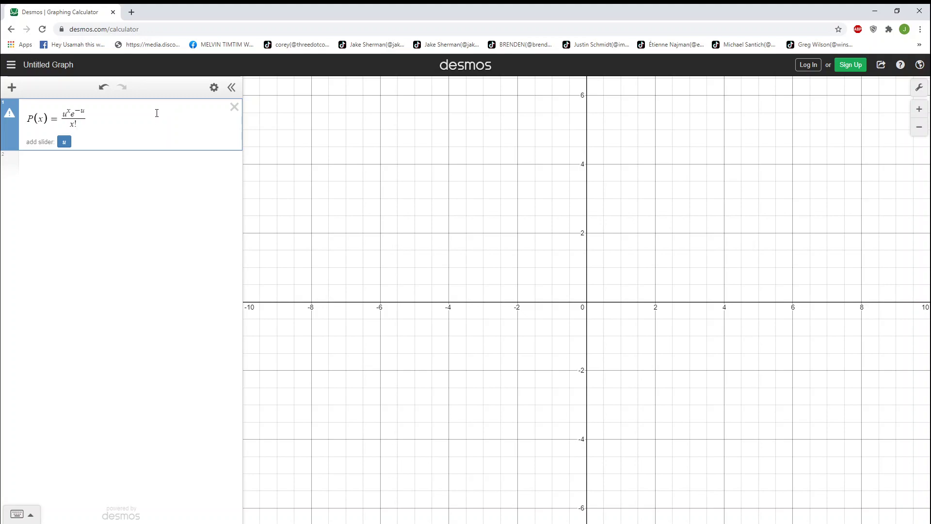
# Add a u slider set to 5 and zoom the graph around the low Poisson curve.
pyautogui.click(64, 141)
pyautogui.click(80, 149)
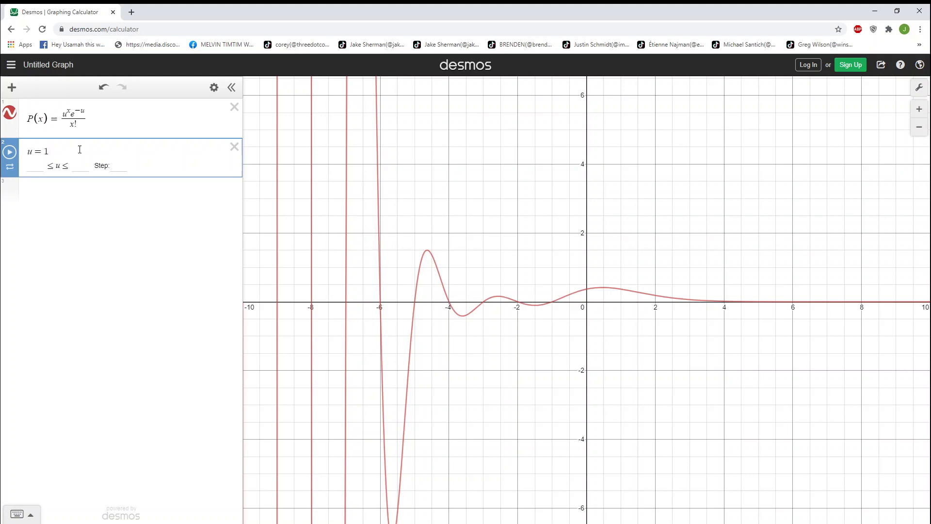
pyautogui.press('BackSpace')
pyautogui.write('5')
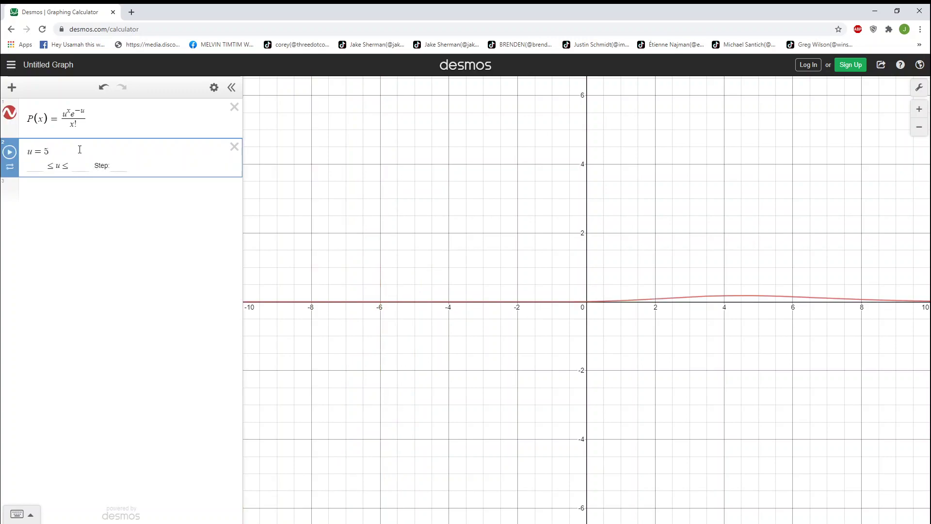
pyautogui.scroll(5, 785, 318)
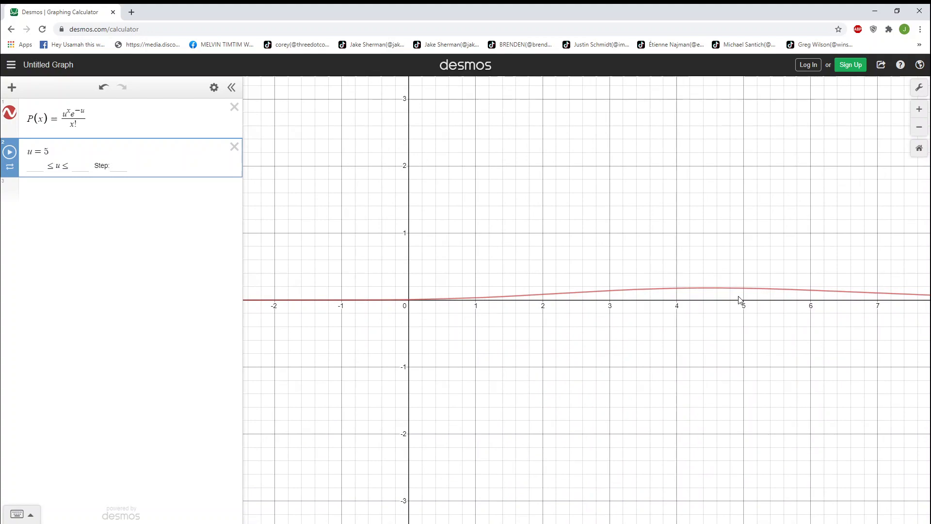
pyautogui.scroll(5, 739, 299)
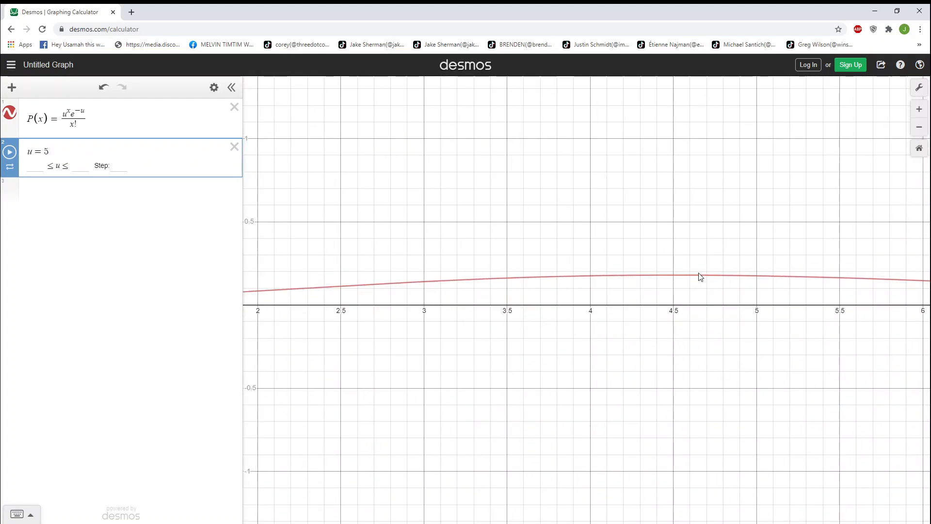
pyautogui.scroll(-5, 541, 322)
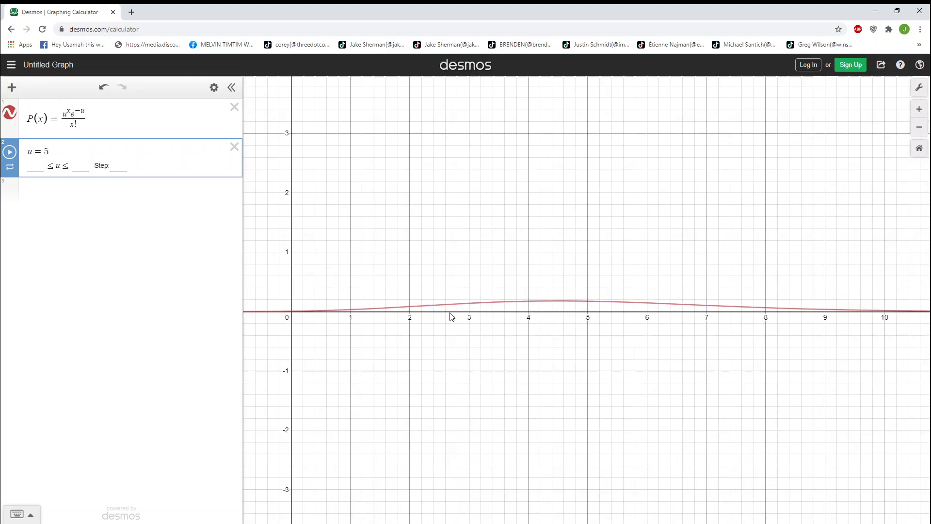
pyautogui.scroll(-1, 451, 317)
pyautogui.click(37, 187)
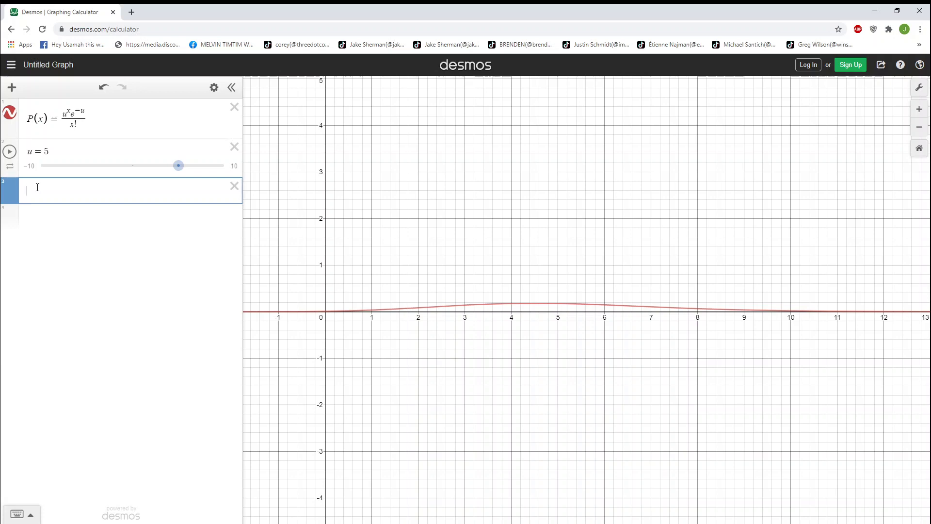
# Evaluate P(6)+P(7)+P(8)+P(9)+P(10) = 0.370344076569 in row 3, then select the sum.
pyautogui.write('P(4)')
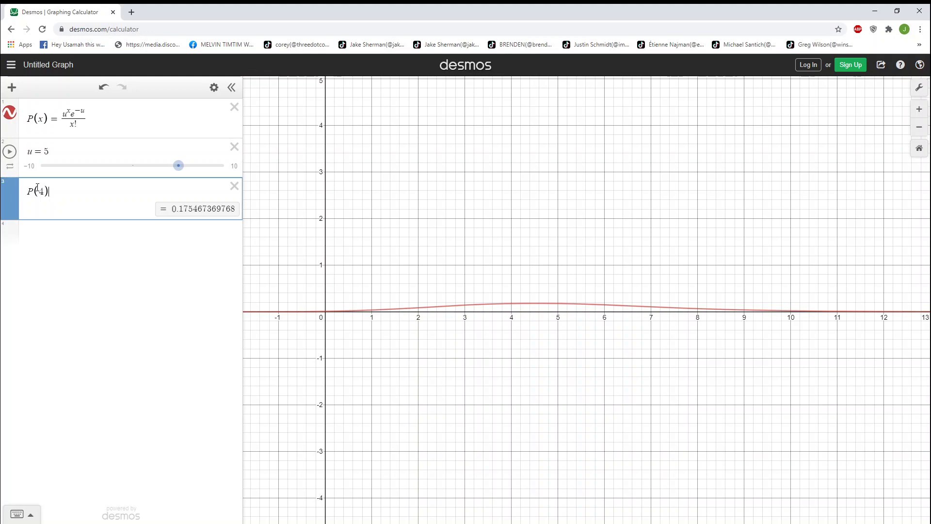
pyautogui.press('BackSpace')
pyautogui.press('BackSpace')
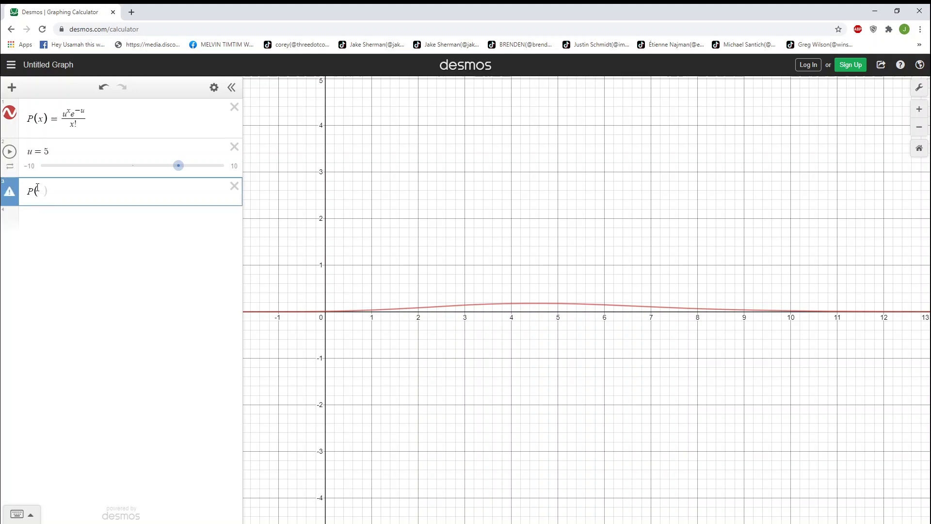
pyautogui.write('6')
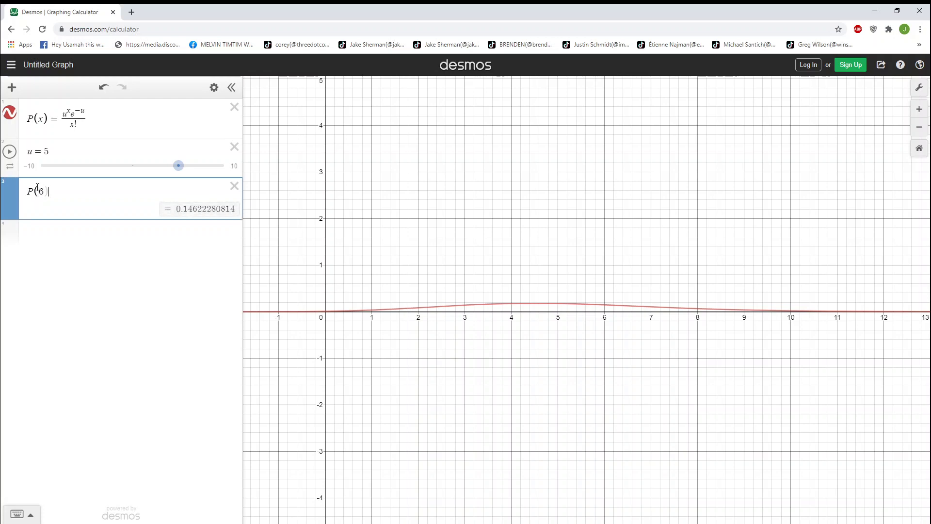
pyautogui.write(')+P(7)')
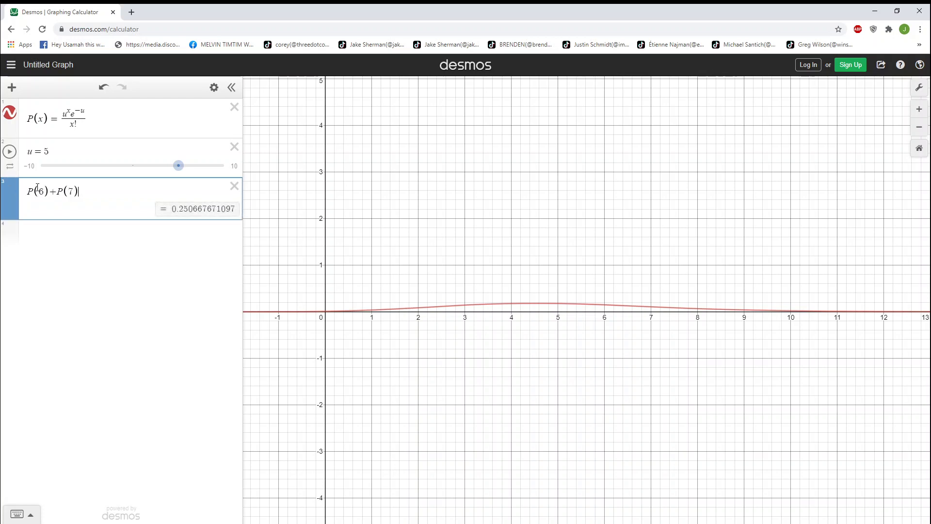
pyautogui.write('+P(8)')
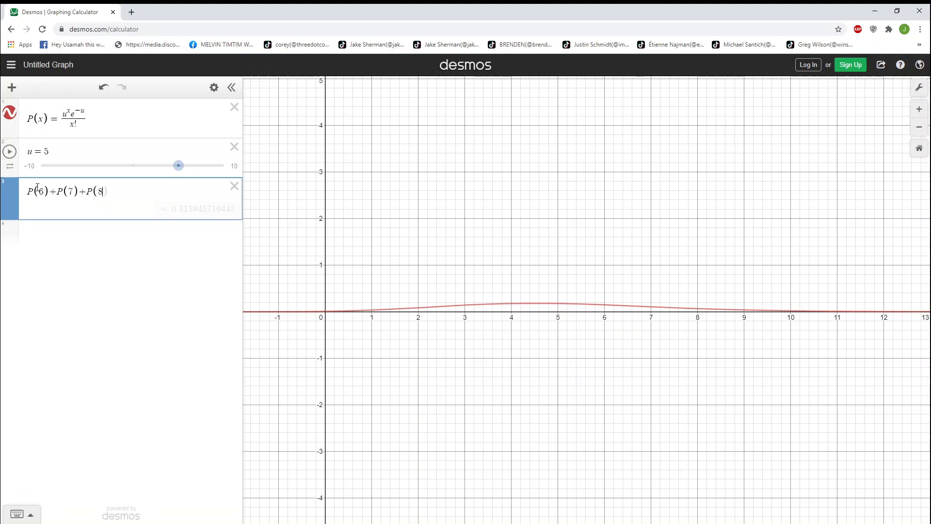
pyautogui.write('+P(9')
pyautogui.write(')+')
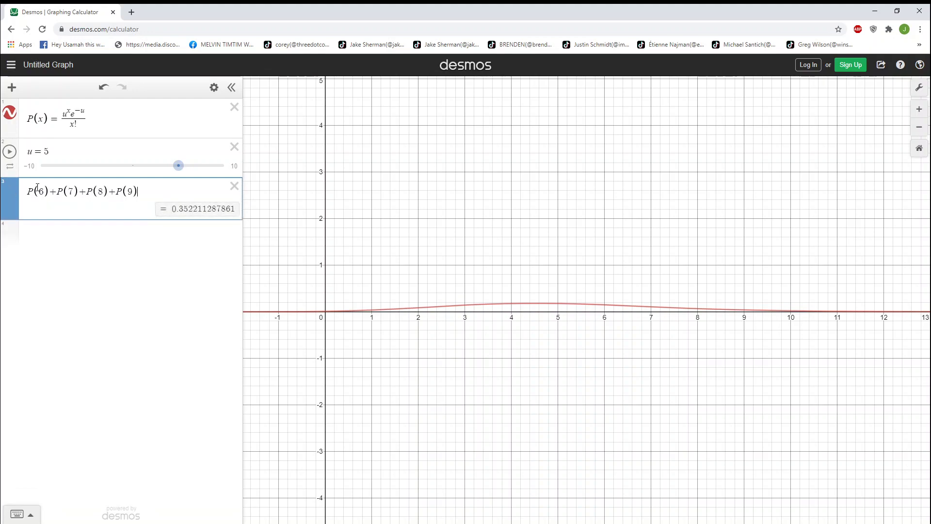
pyautogui.write('P(10)')
pyautogui.moveTo(28, 192); pyautogui.dragTo(190, 196)
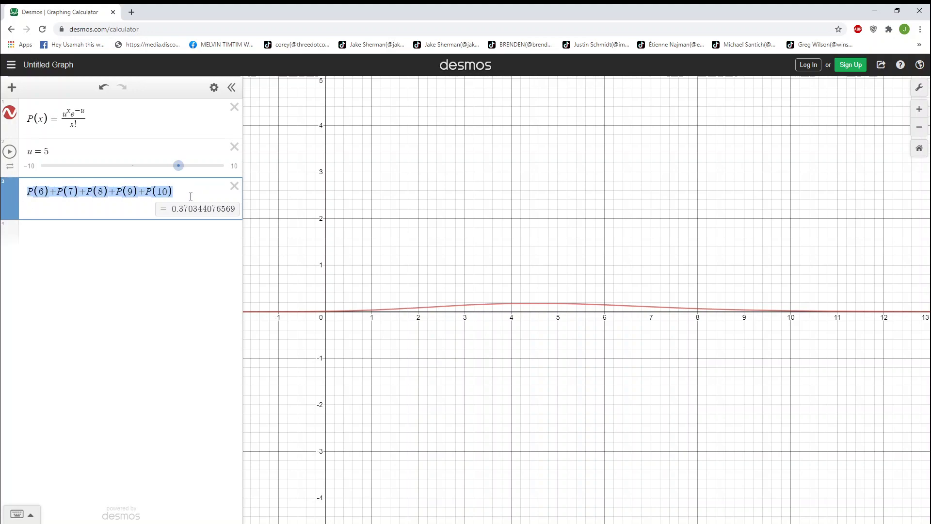
# Replace the sum with 1 − (P(0)+P(1)+P(2)+P(3)+P(4)+P(5)), giving 0.384039345167.
pyautogui.write('1-(')
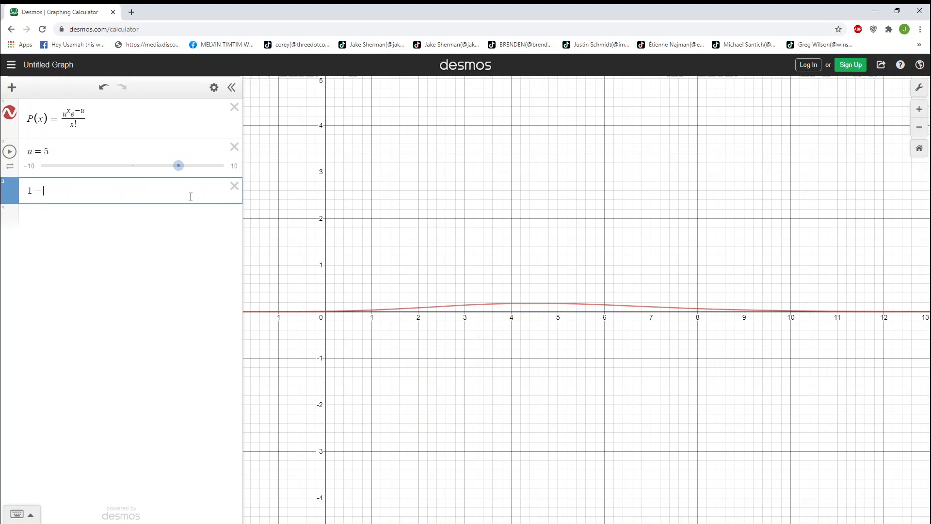
pyautogui.write('P(0)')
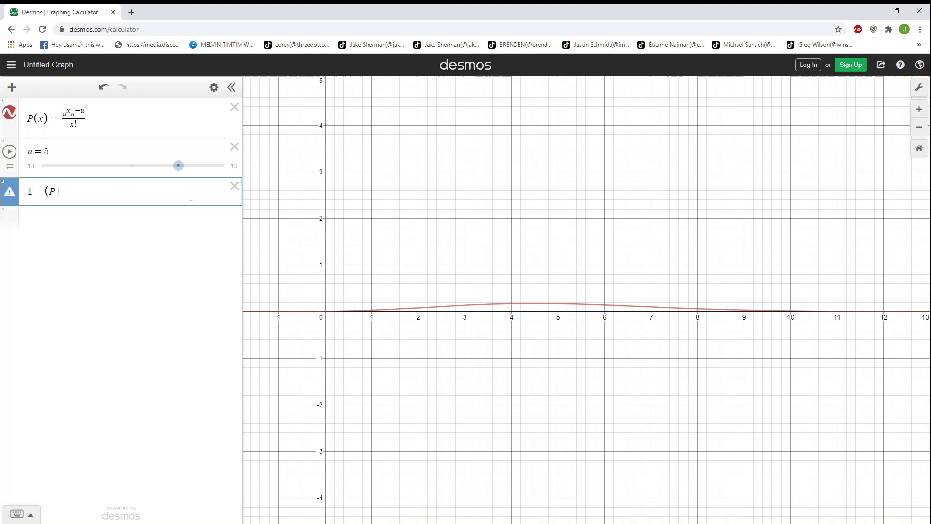
pyautogui.write('+P(1)+')
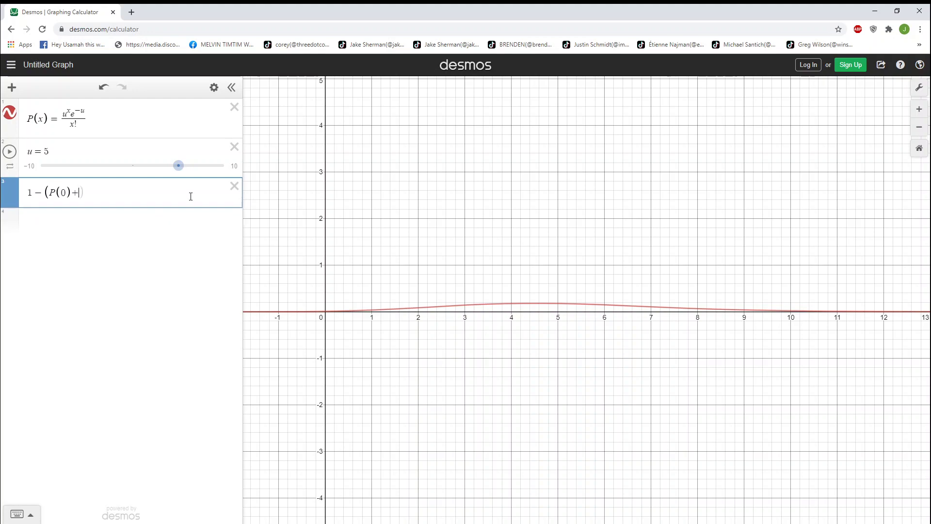
pyautogui.write('P(2)+P')
pyautogui.write('(3)+P(')
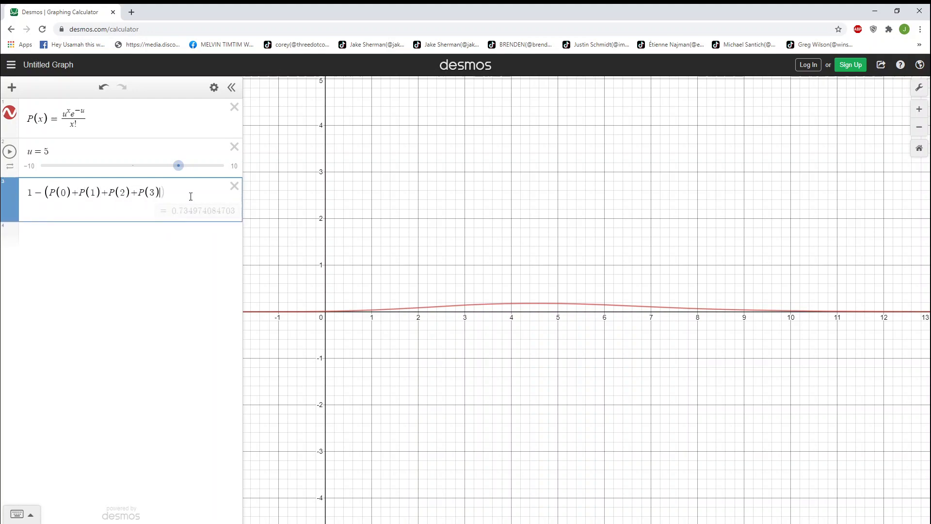
pyautogui.write('4)+P(5)')
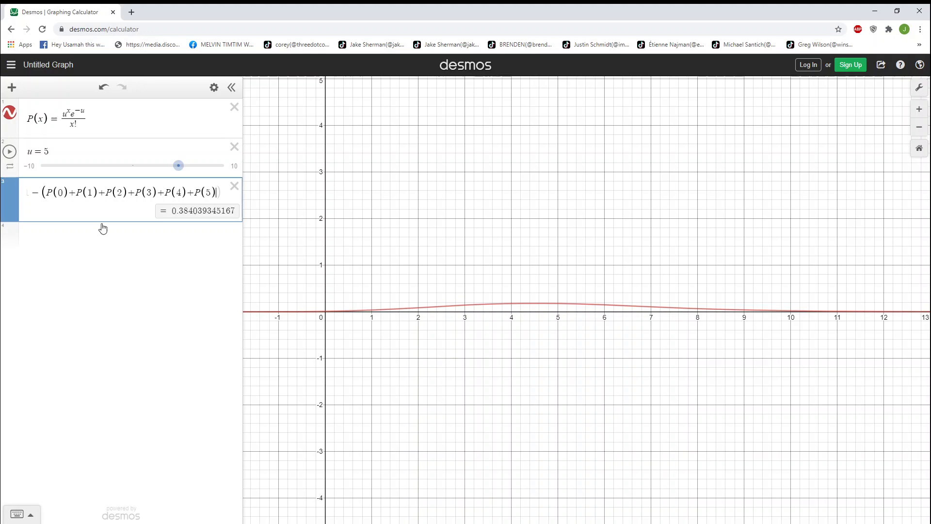
pyautogui.click(87, 240)
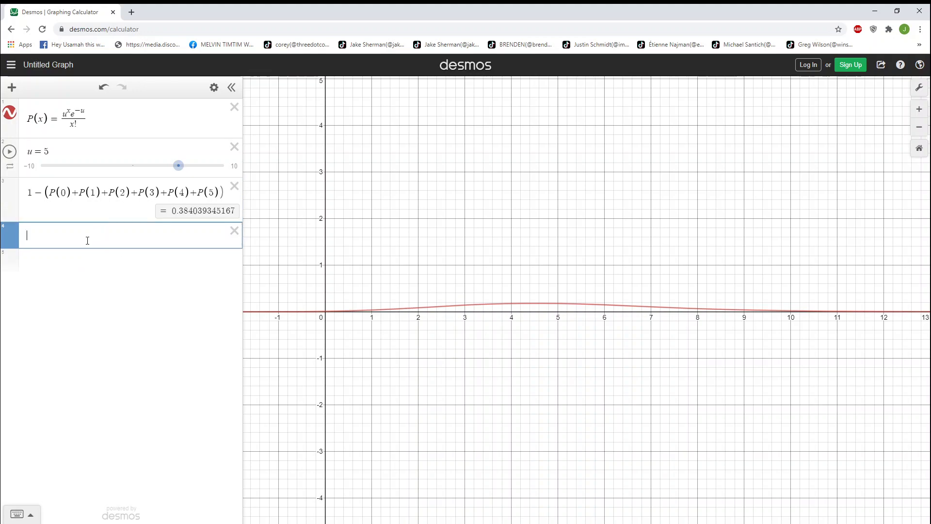
pyautogui.click(56, 150)
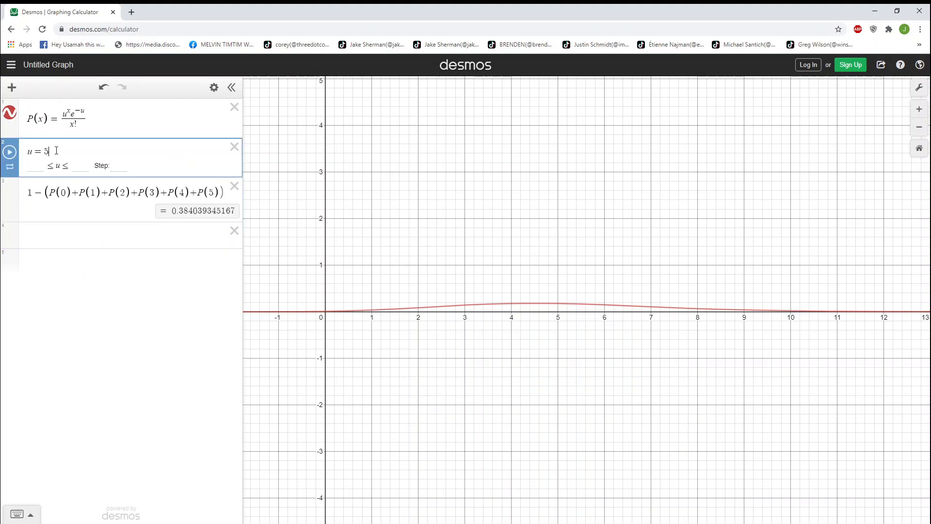
pyautogui.click(67, 110)
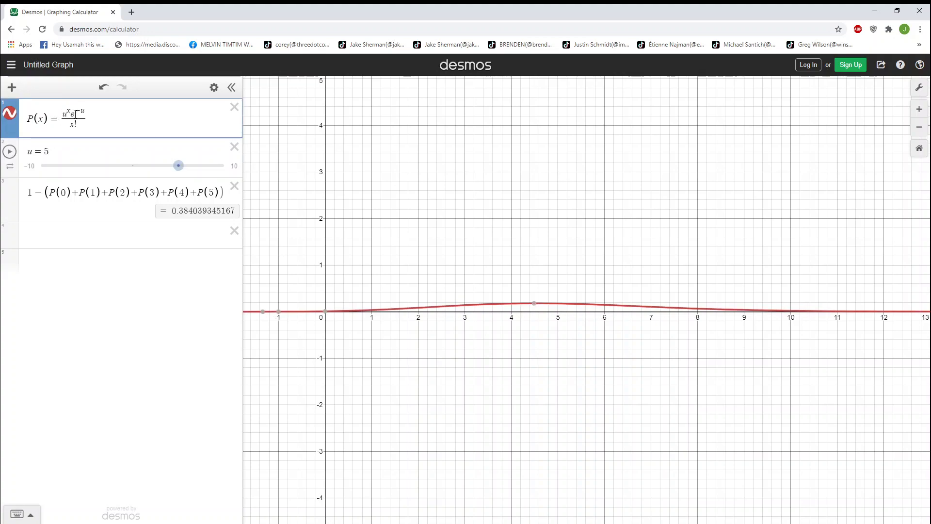
pyautogui.write('x')
pyautogui.click(54, 149)
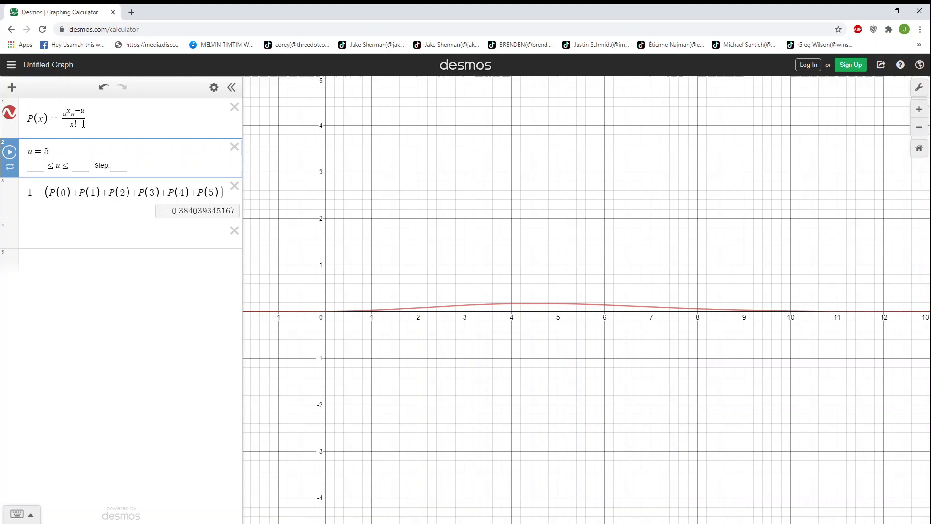
pyautogui.click(92, 193)
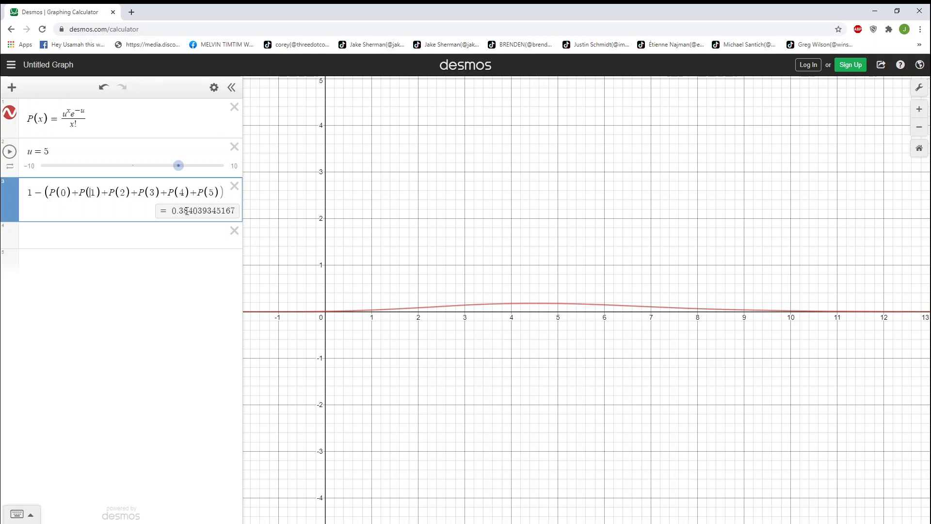
pyautogui.click(135, 233)
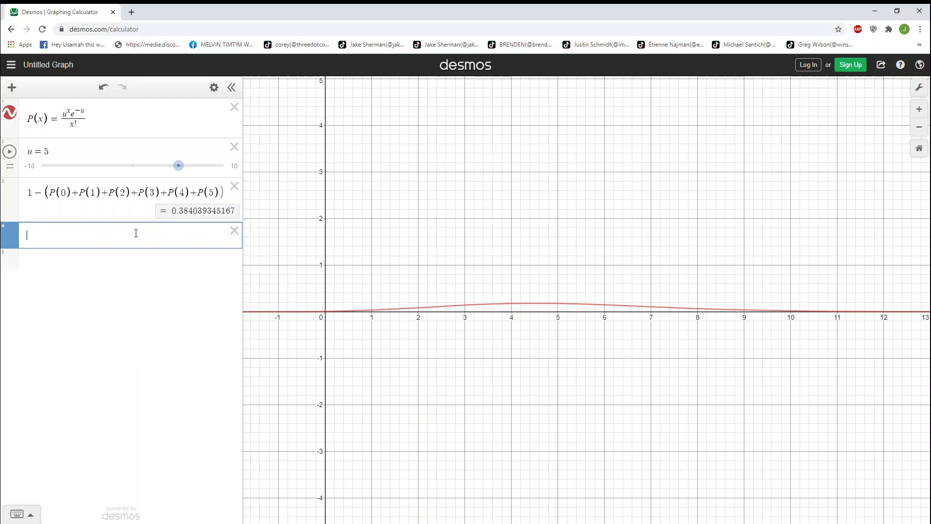
# Enter B(x) = n!/(x!(n−x)!)·p^x(1−p)^(n−x) and create sliders for n and p.
pyautogui.write('B(x)=')
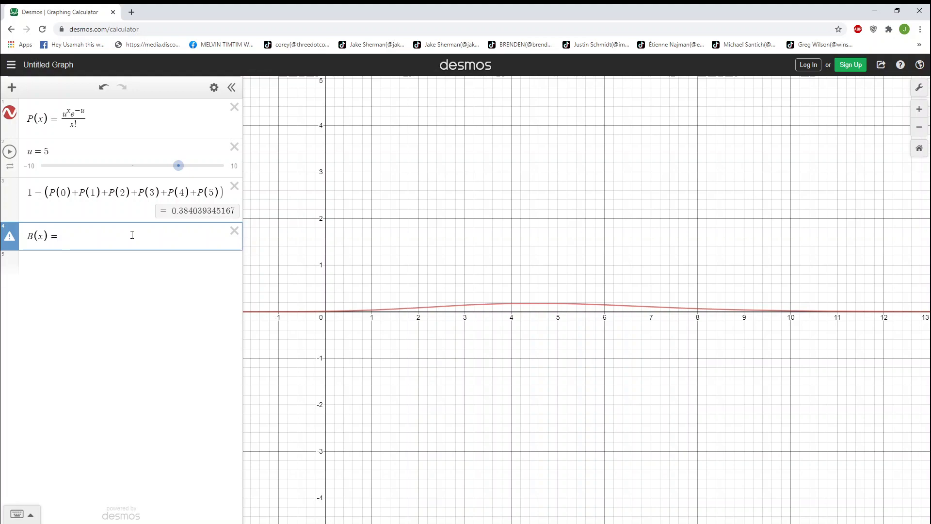
pyautogui.write('/')
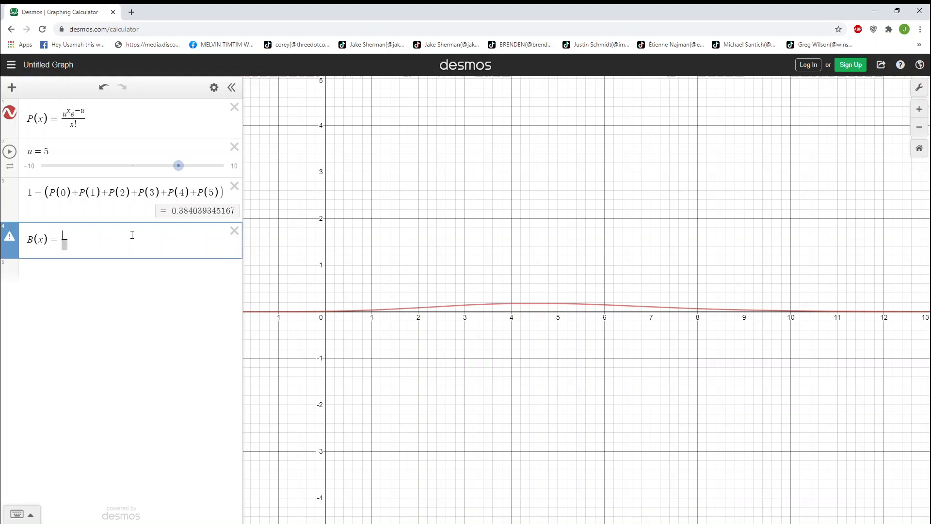
pyautogui.write('n!')
pyautogui.press('Down')
pyautogui.write('x!')
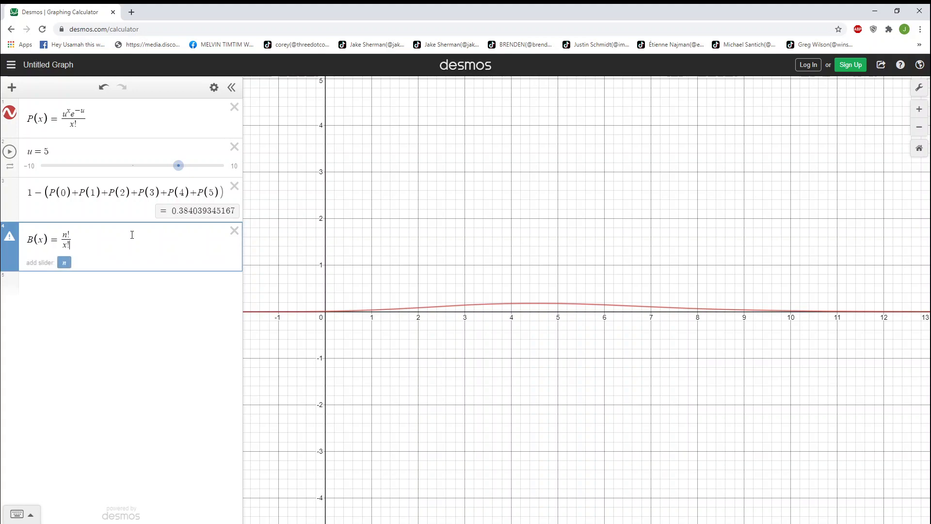
pyautogui.write('(n-x)!')
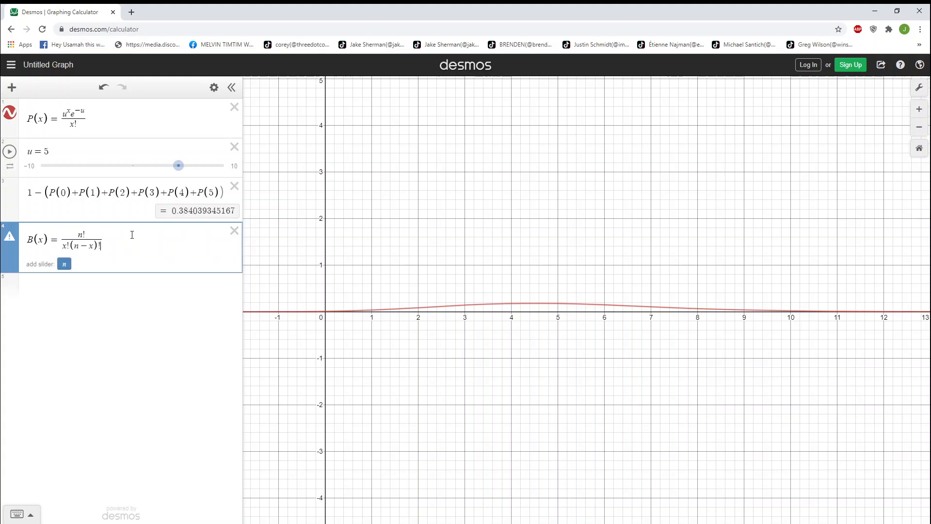
pyautogui.press('Right')
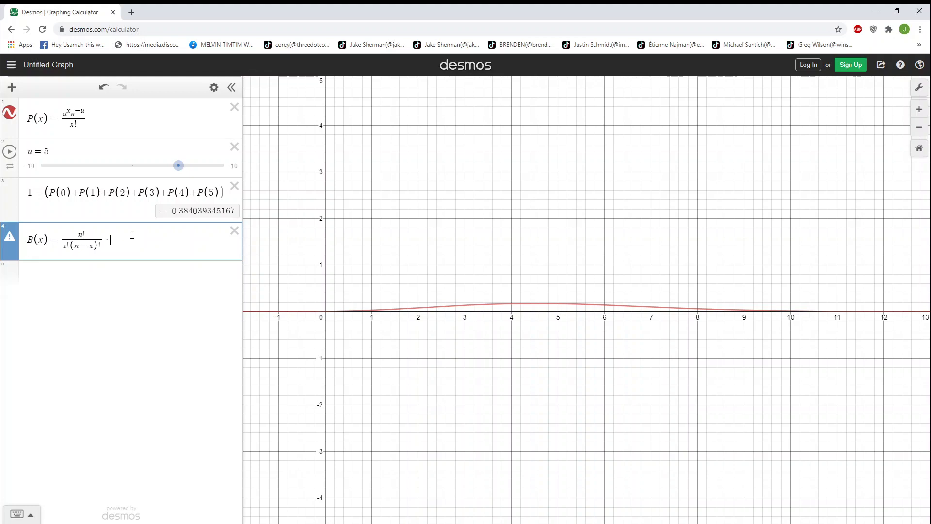
pyautogui.write('*p')
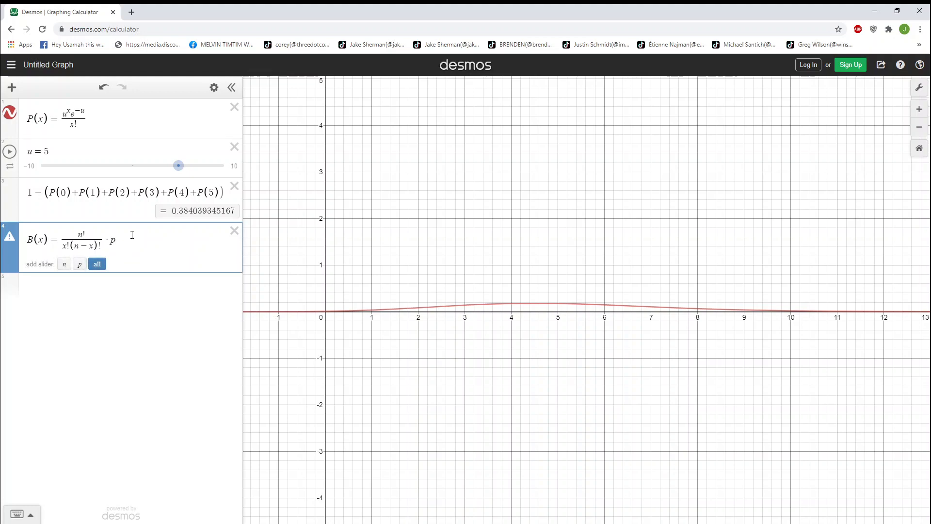
pyautogui.write('^x')
pyautogui.press('Right')
pyautogui.write('(1-p)^n-x')
pyautogui.press('BackSpace')
pyautogui.press('BackSpace')
pyautogui.press('BackSpace')
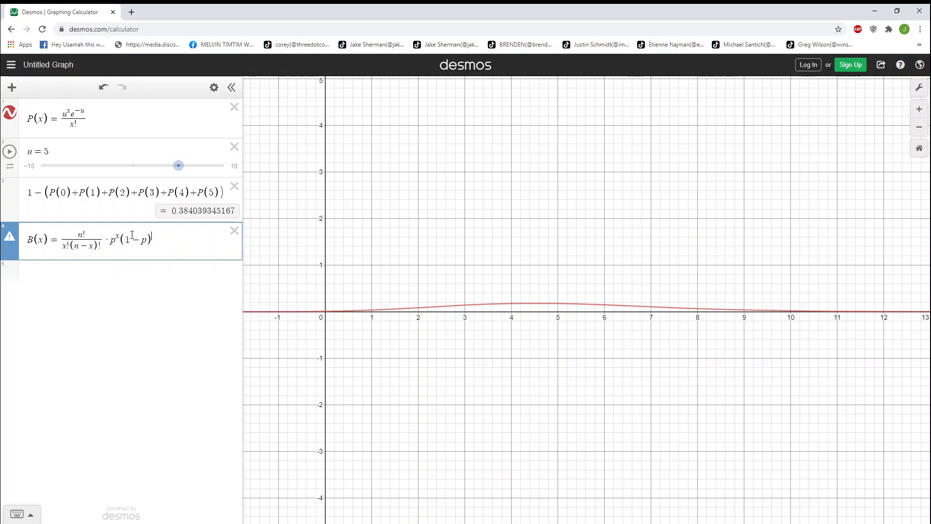
pyautogui.write('(n-x)')
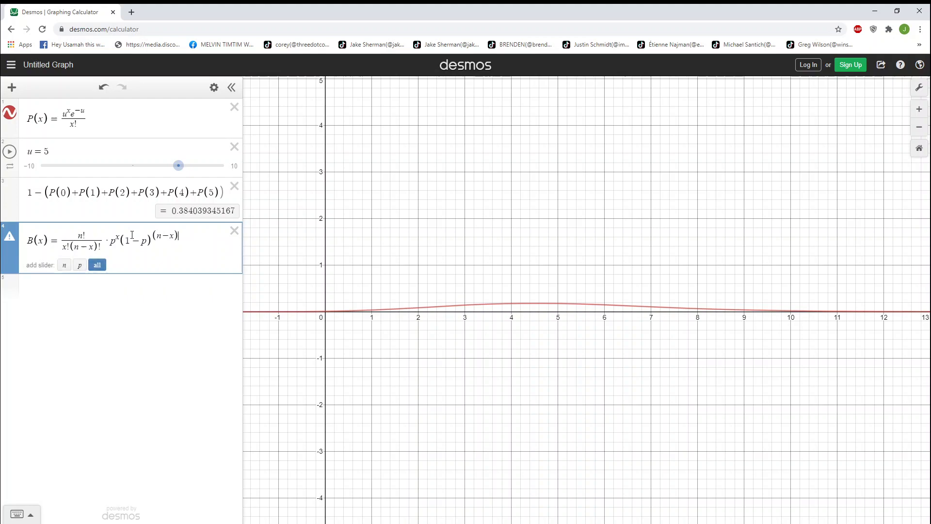
pyautogui.click(98, 266)
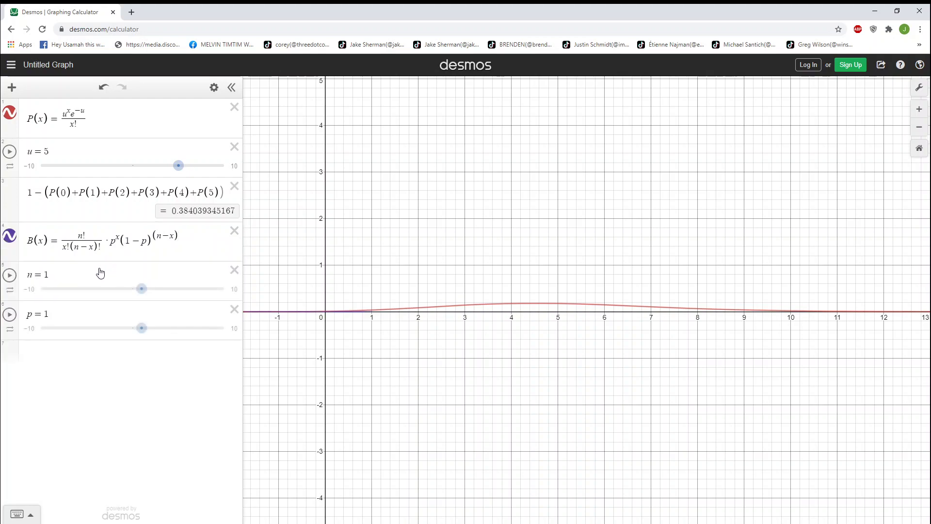
# Set n = 10 and p = 0.5, zoom in, and highlight the purple binomial curve.
pyautogui.click(74, 279)
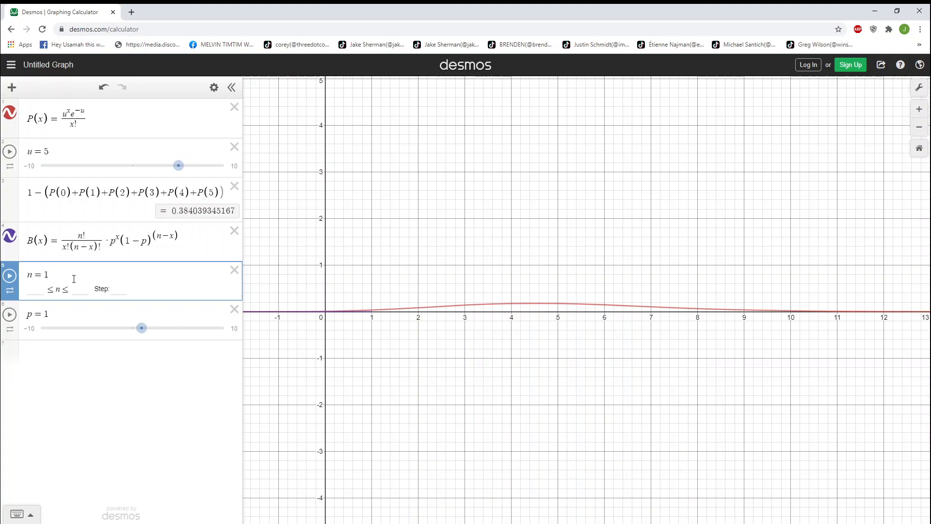
pyautogui.write('0')
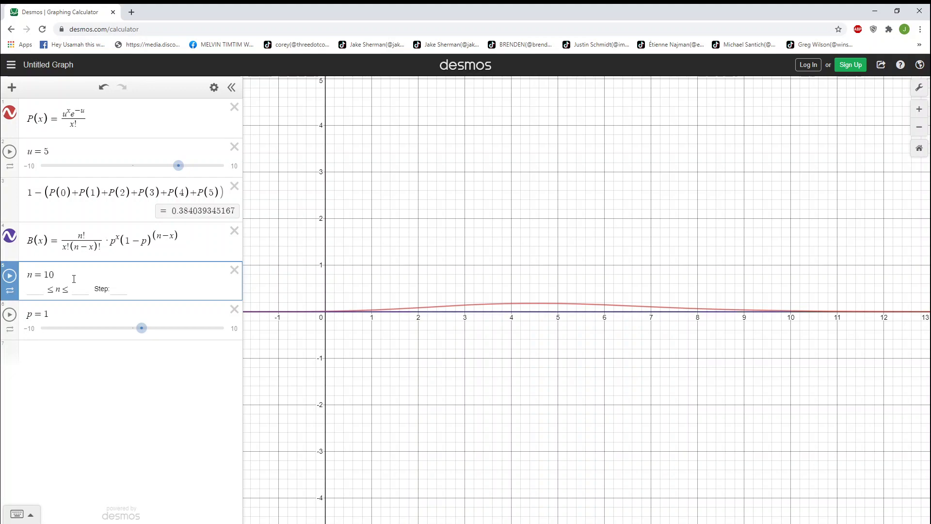
pyautogui.click(73, 309)
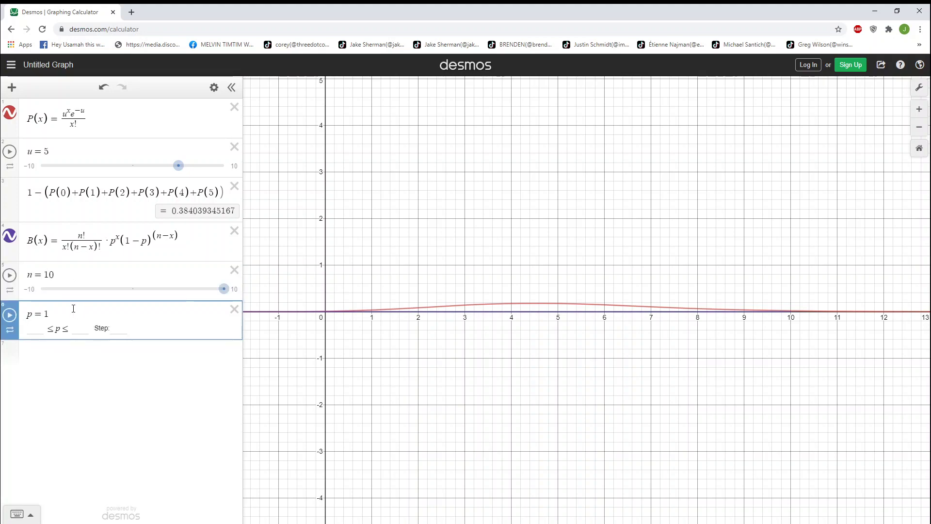
pyautogui.press('BackSpace')
pyautogui.write('0.5')
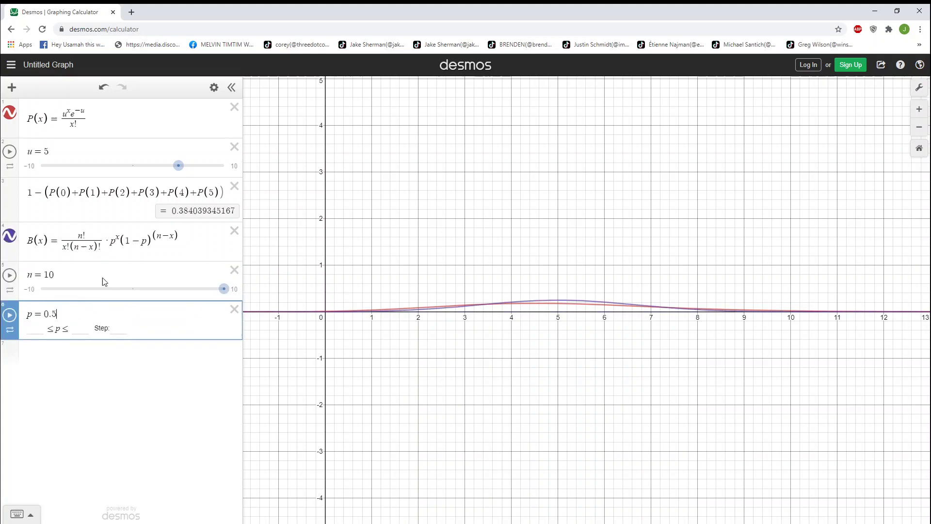
pyautogui.scroll(3, 561, 314)
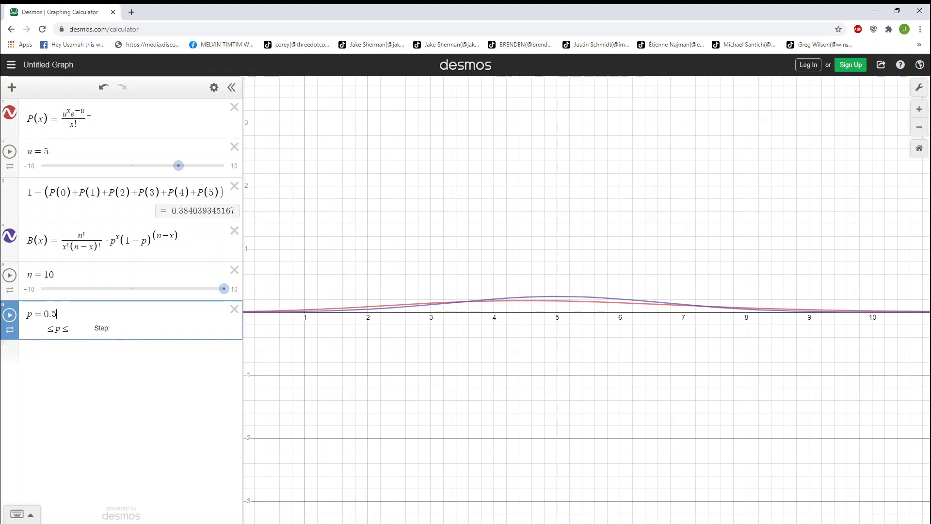
pyautogui.click(553, 297)
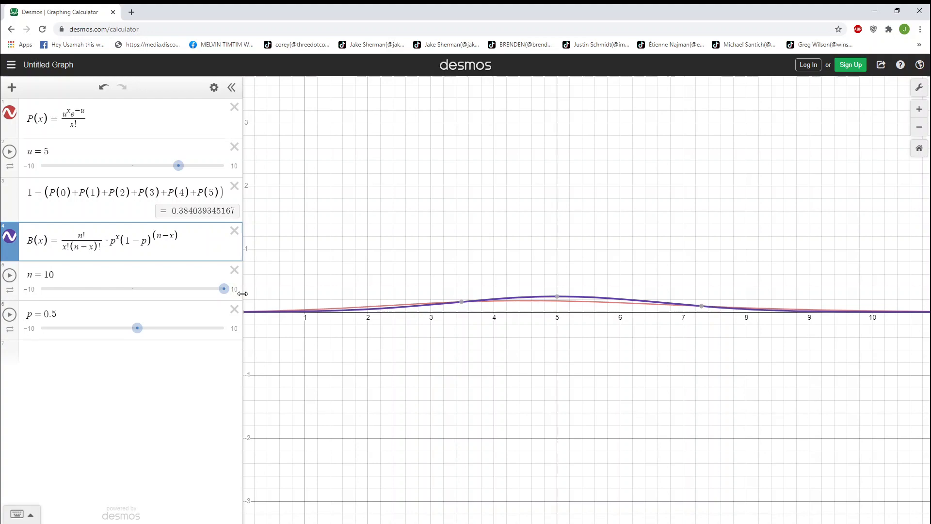
# On a new line below the sliders, enter B(6)+B(7)+B(8)+B(9)+B(10), giving 0.376953125.
pyautogui.click(97, 355)
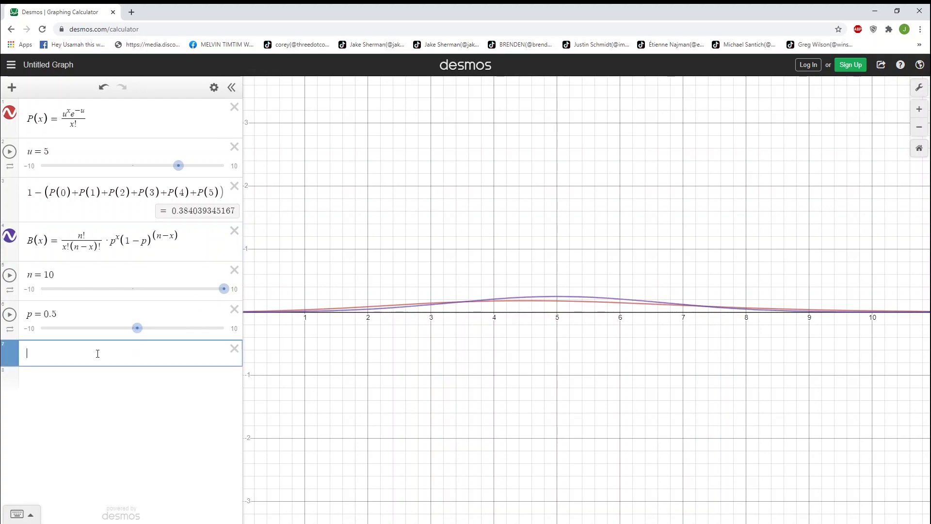
pyautogui.write('B(6)+')
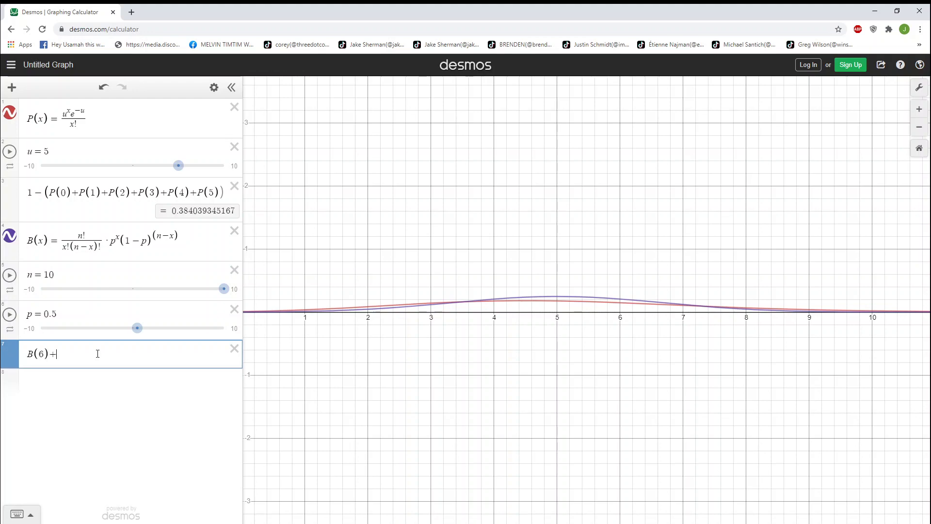
pyautogui.write('B(7)+B(8)+')
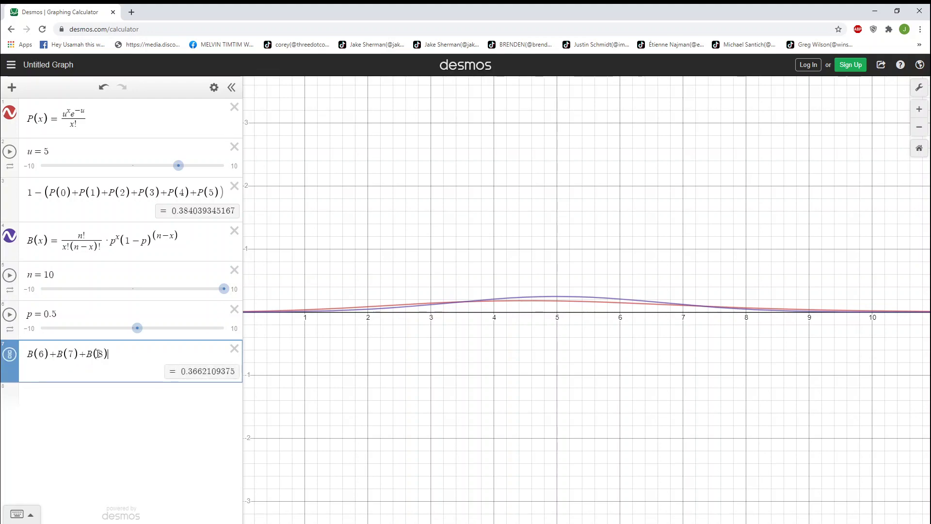
pyautogui.write('B(9')
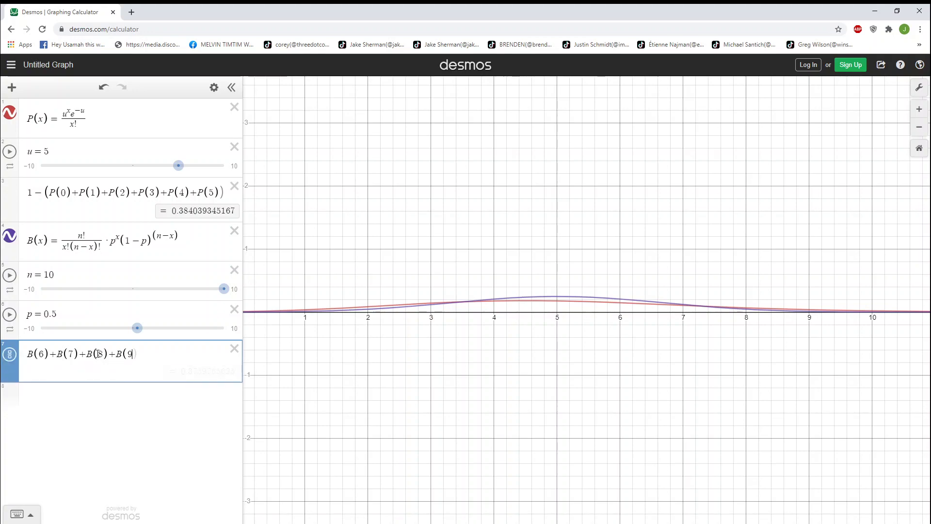
pyautogui.write(')+B(10)')
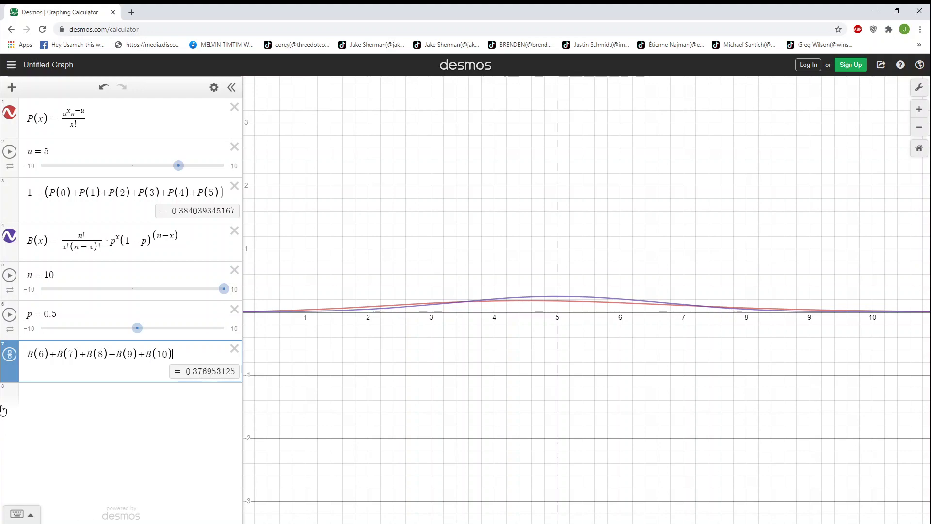
pyautogui.click(66, 273)
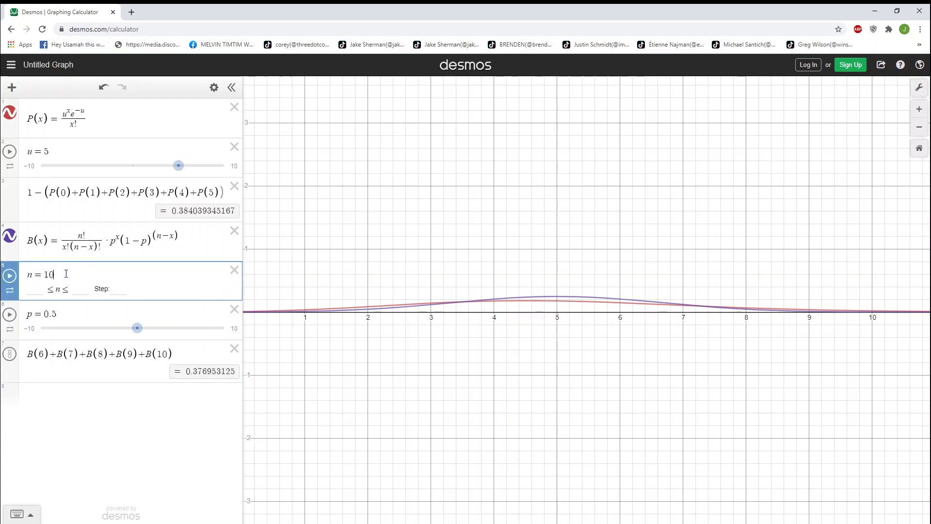
pyautogui.click(64, 313)
pyautogui.moveTo(176, 235); pyautogui.dragTo(147, 241)
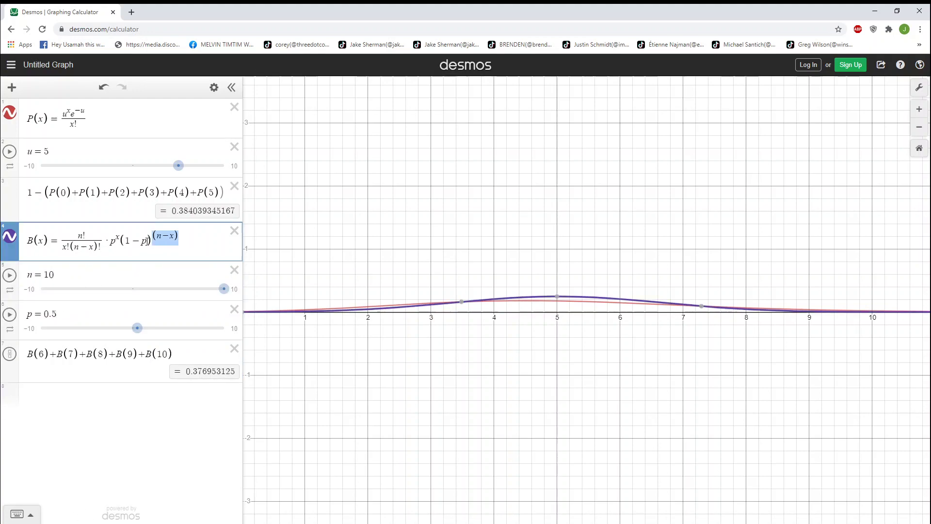
pyautogui.moveTo(172, 355); pyautogui.dragTo(26, 357)
pyautogui.click(190, 357)
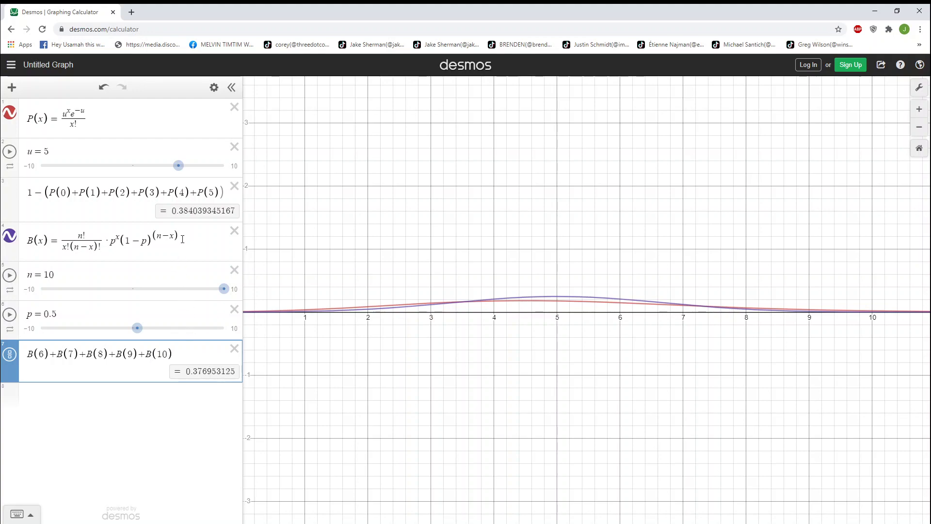
pyautogui.moveTo(182, 239); pyautogui.dragTo(30, 240)
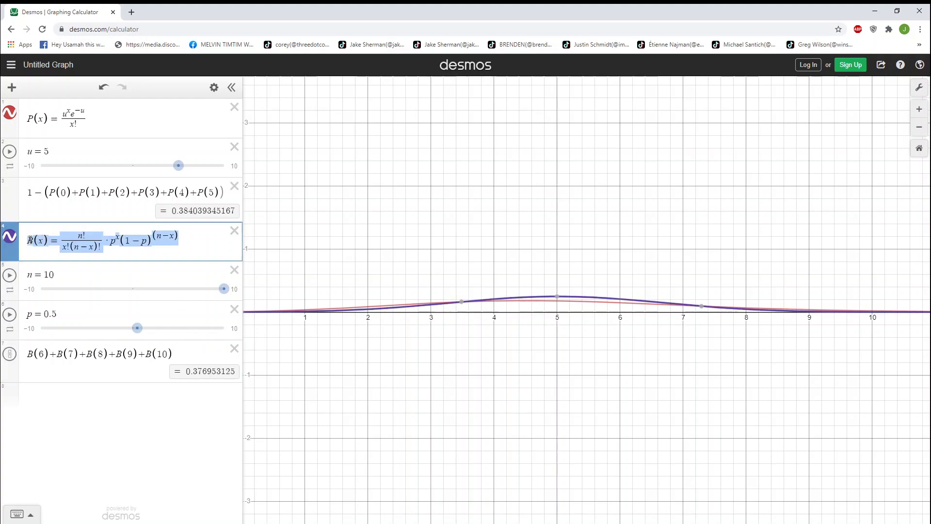
pyautogui.click(189, 241)
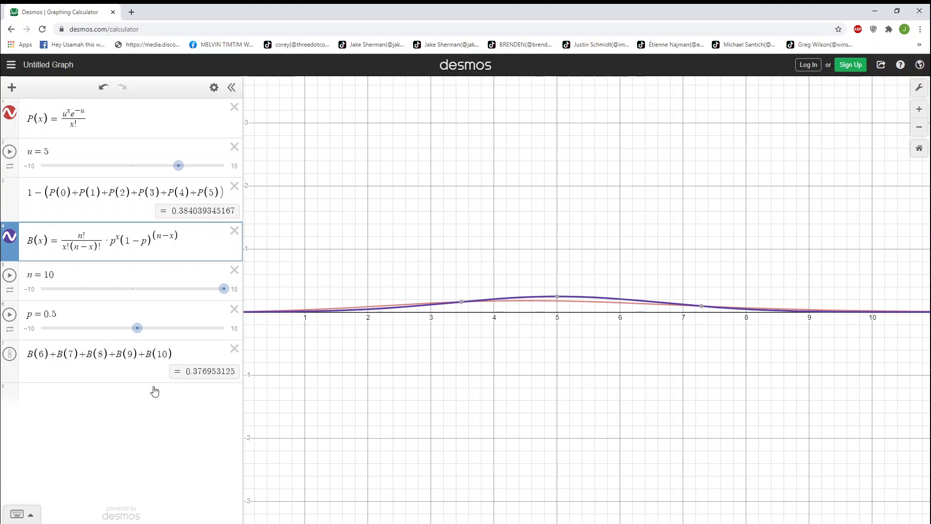
pyautogui.moveTo(181, 358); pyautogui.dragTo(26, 359)
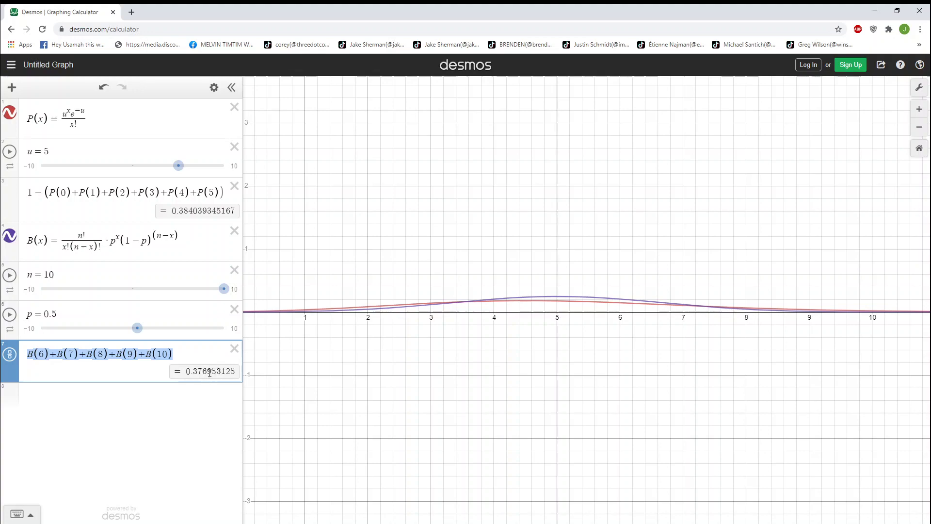
# Start H(x) as a fraction with empty numerator over N! and a nested denominator.
pyautogui.click(154, 395)
pyautogui.write('H(x)=')
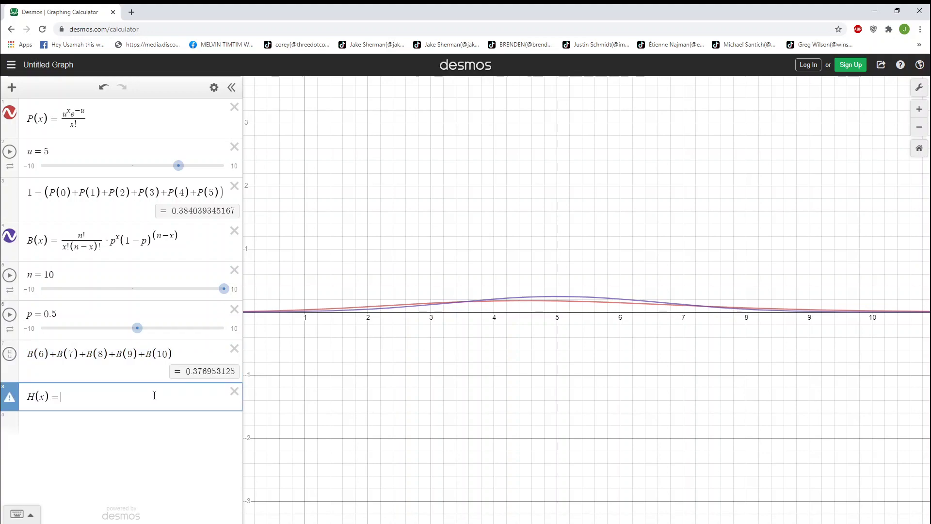
pyautogui.write('/')
pyautogui.press('Down')
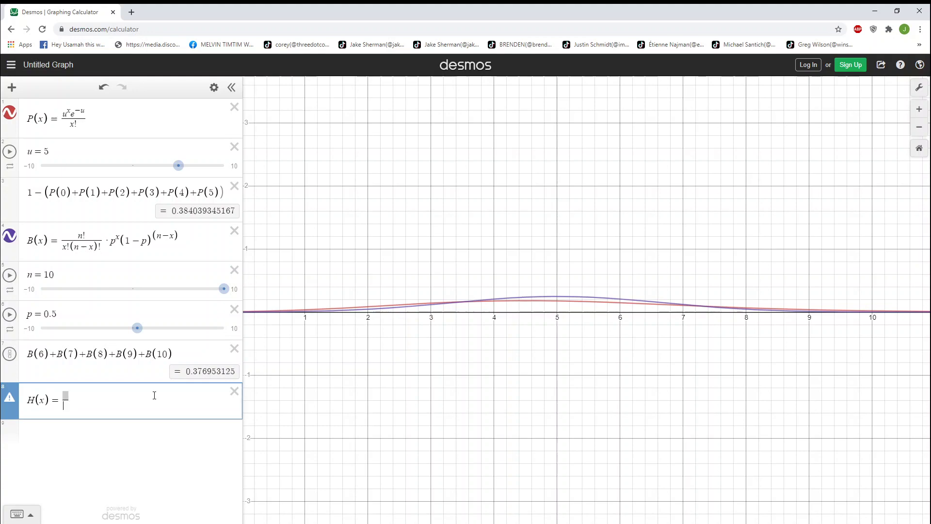
pyautogui.write('()')
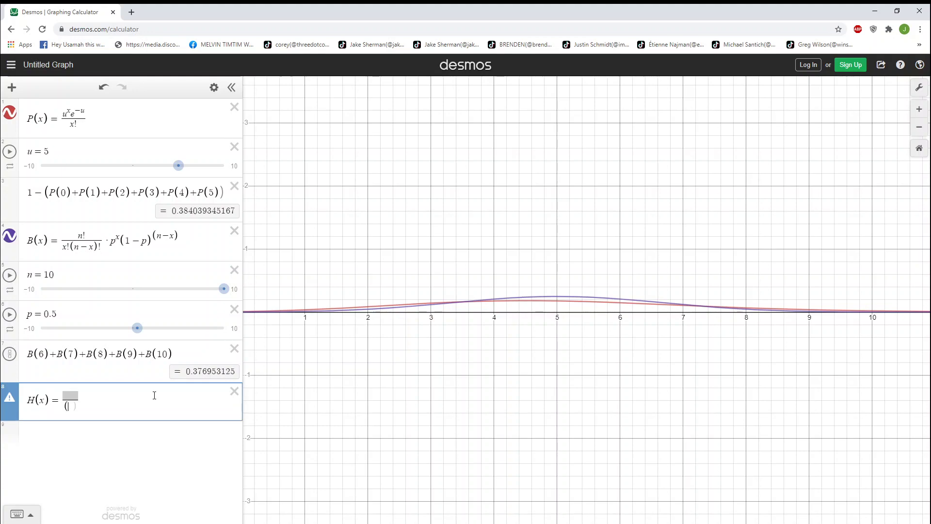
pyautogui.write('/')
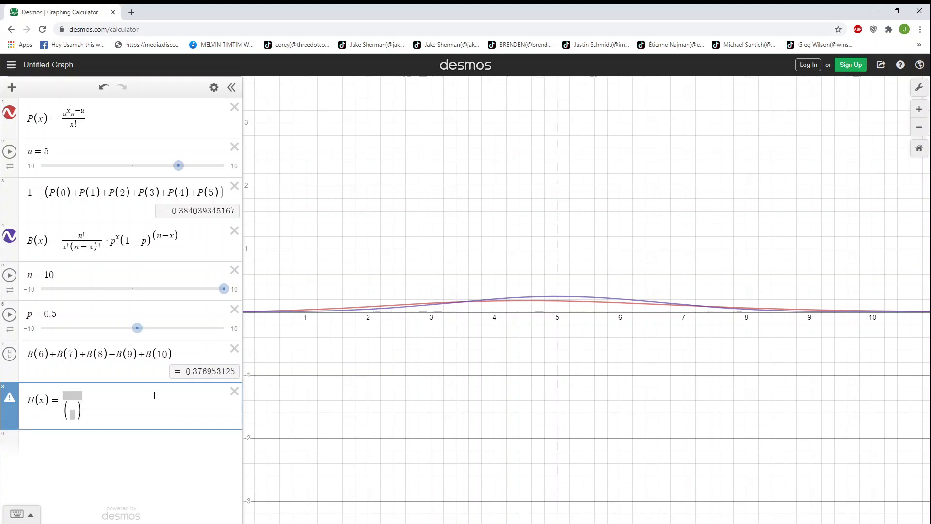
pyautogui.write('N!')
pyautogui.press('Down')
# Delete the n = 10 slider, finish denominator n!(N−n)!, and enter r!/(x!(r−x)!) in the numerator.
pyautogui.click(235, 270)
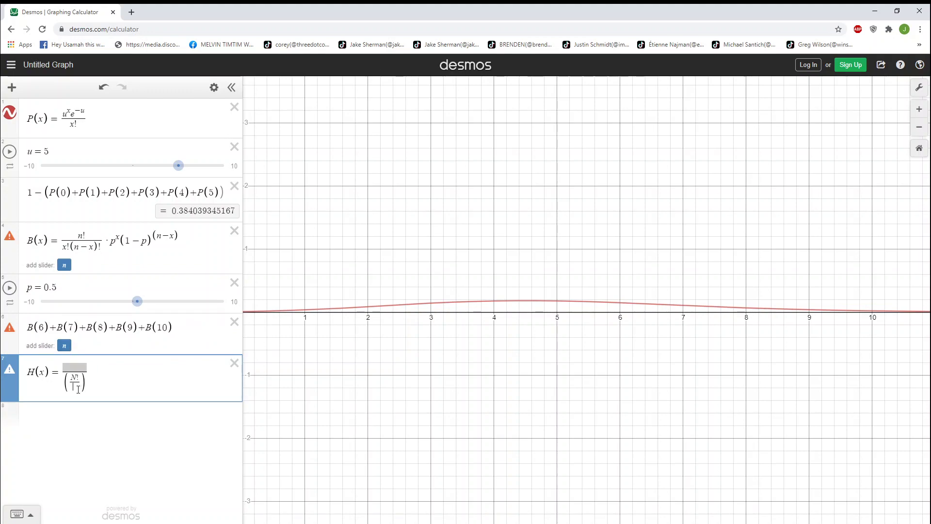
pyautogui.write('!(N-n)')
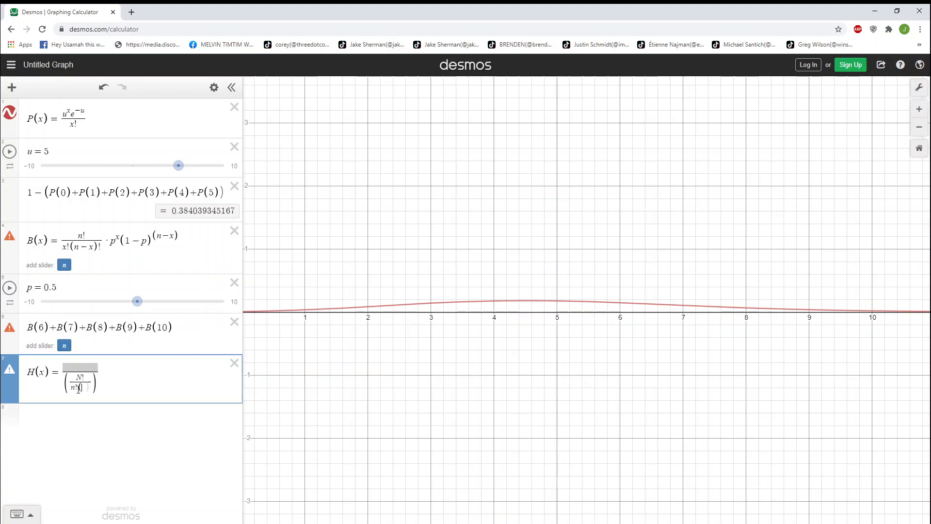
pyautogui.write('!')
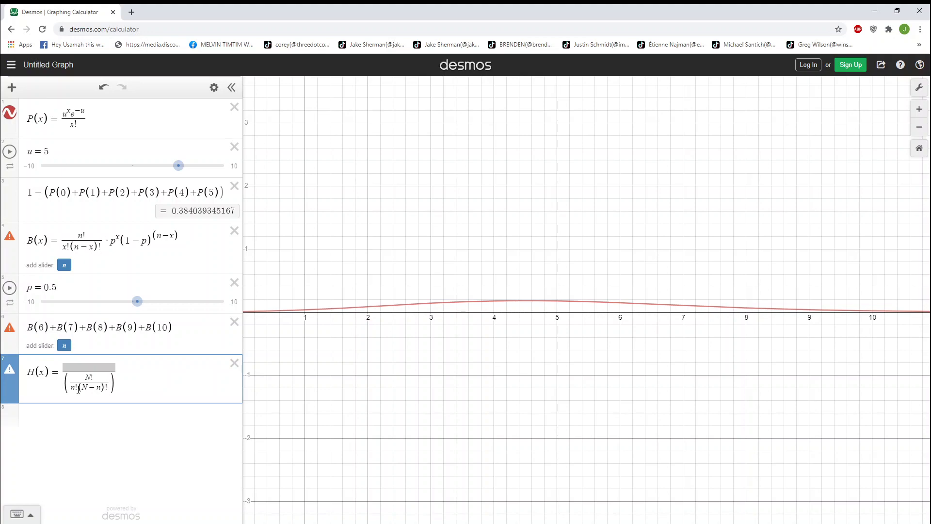
pyautogui.click(85, 368)
pyautogui.write('()')
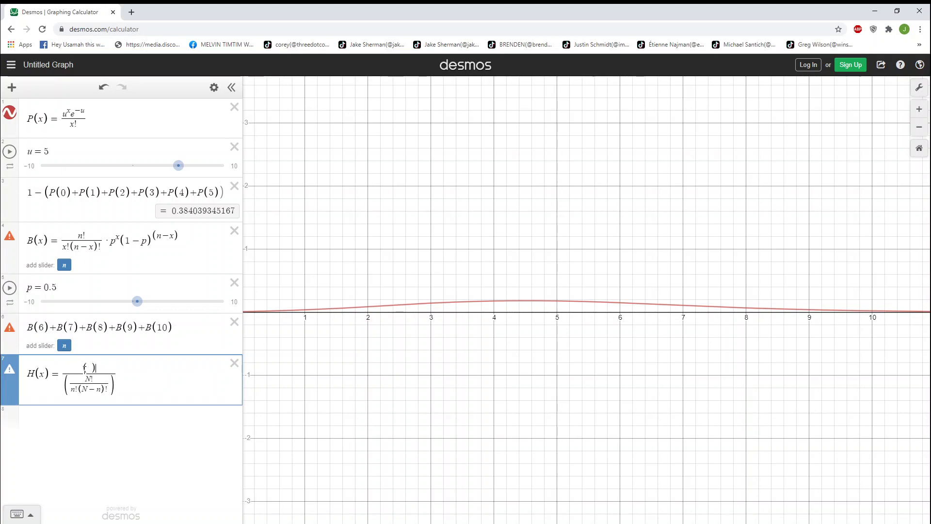
pyautogui.write('()')
pyautogui.click(84, 368)
pyautogui.write('/')
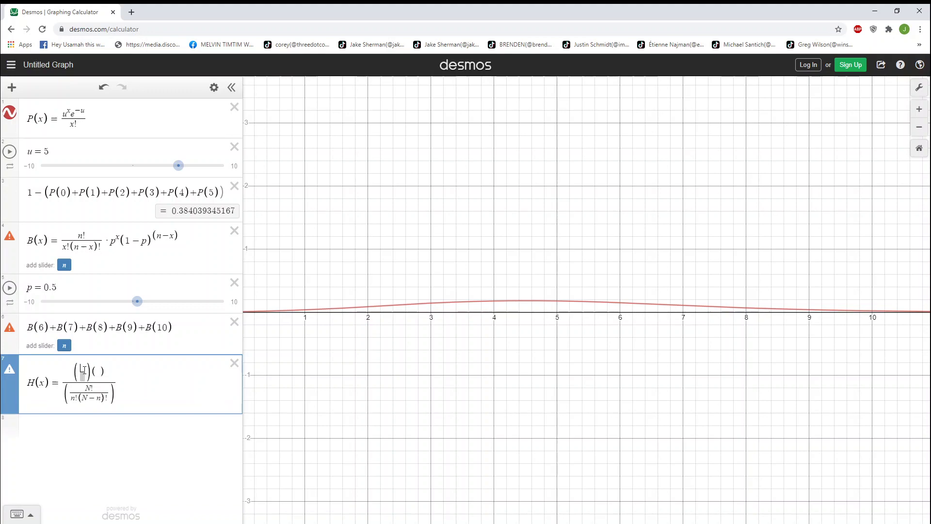
pyautogui.write('K!')
pyautogui.press('Down')
pyautogui.write('x')
pyautogui.write('!(')
pyautogui.write('r-x)!')
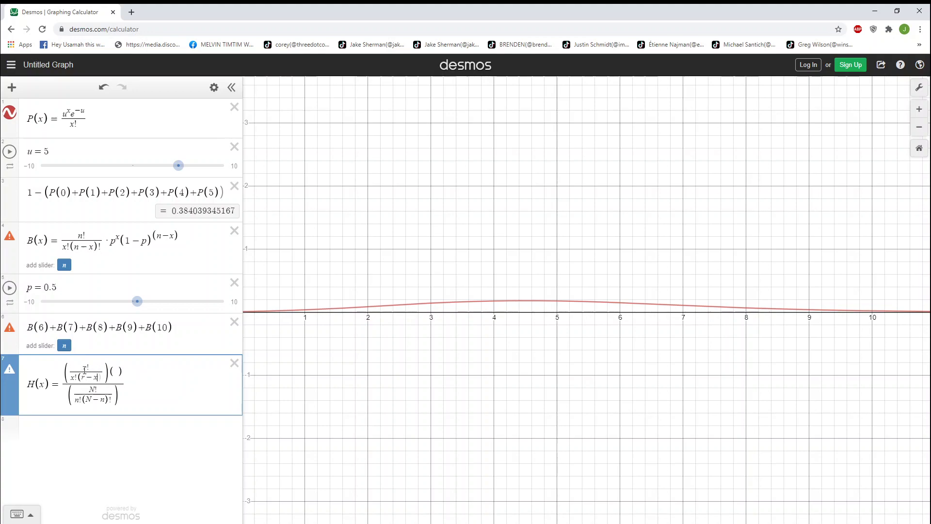
# Add the second combination (N−r)!/((n−x)!((N−n)−(r−x))) to H(x)'s numerator.
pyautogui.click(120, 372)
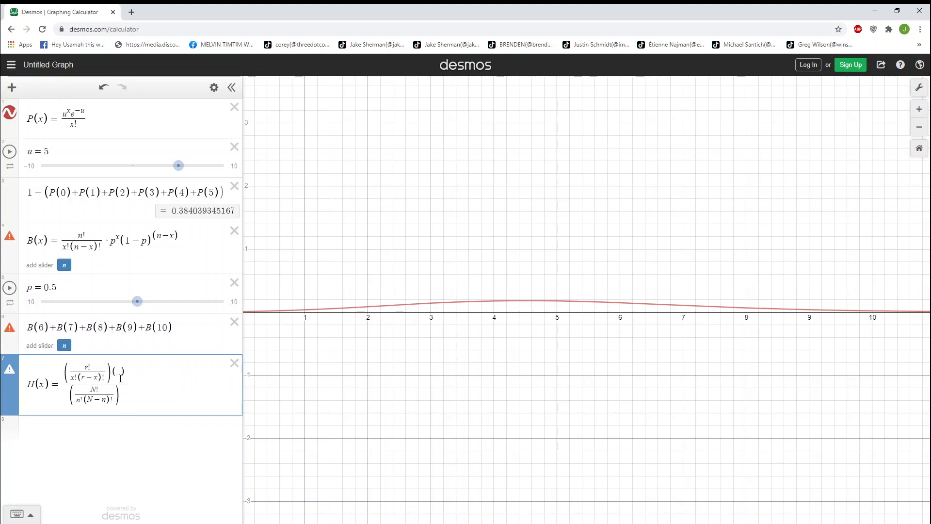
pyautogui.write('/')
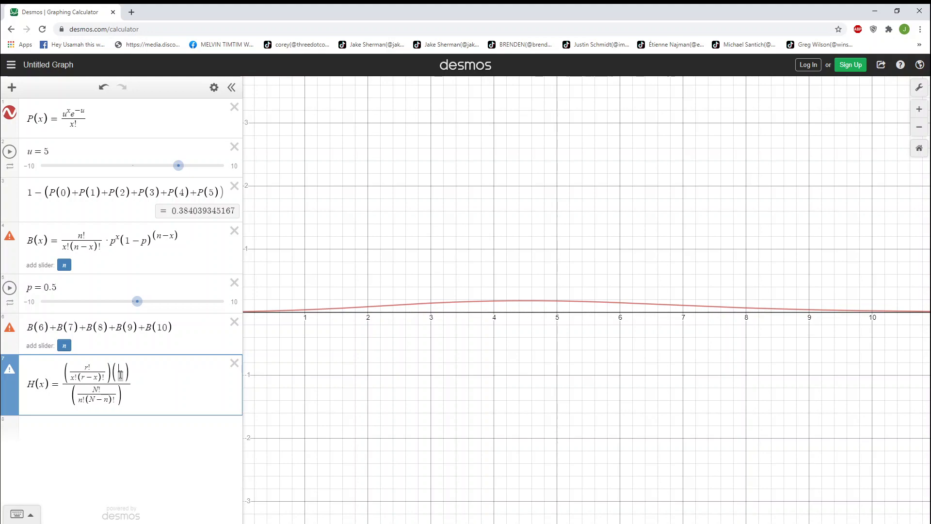
pyautogui.write('(n-r)')
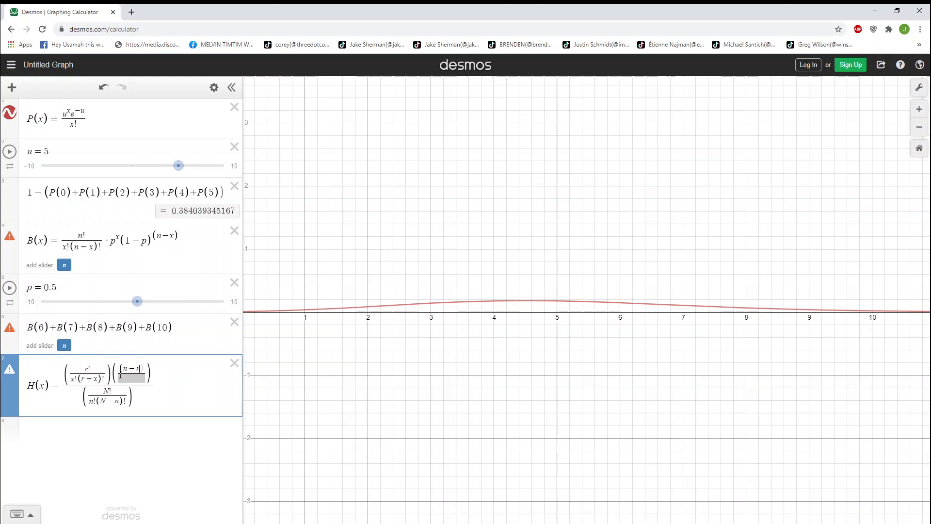
pyautogui.press('BackSpace')
pyautogui.press('BackSpace')
pyautogui.press('BackSpace')
pyautogui.press('BackSpace')
pyautogui.write('N-r')
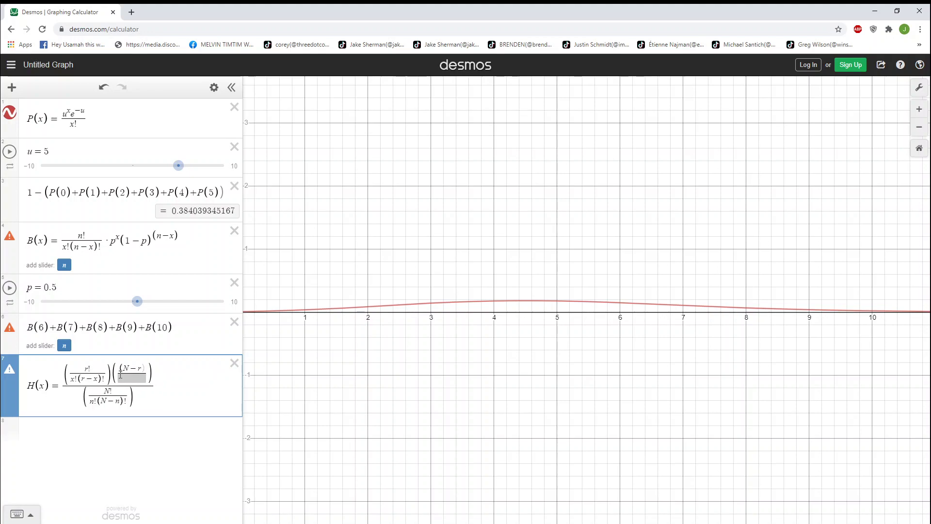
pyautogui.write(')!')
pyautogui.press('Down')
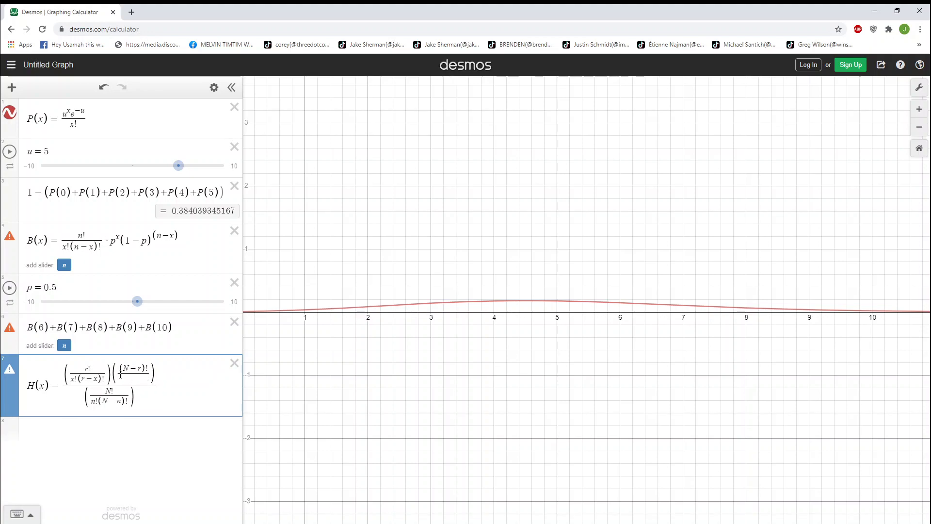
pyautogui.write('(n-x)')
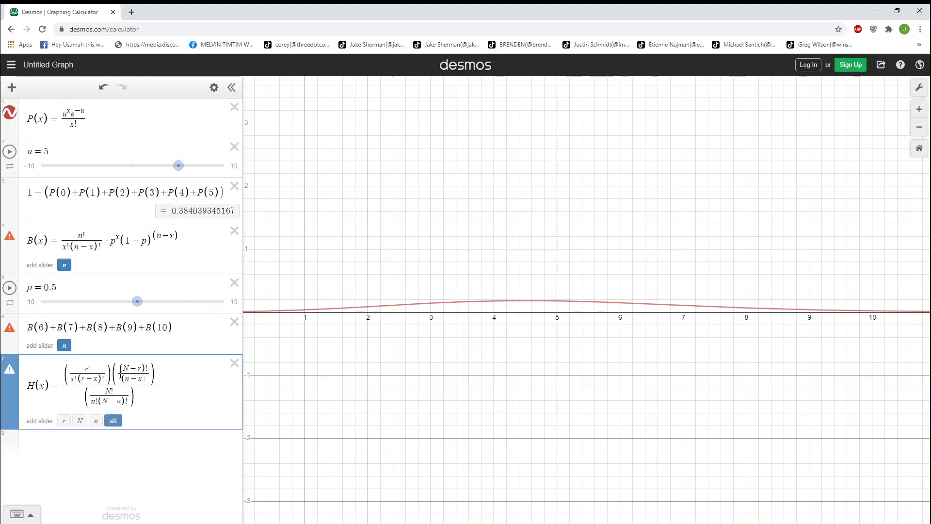
pyautogui.write('!((')
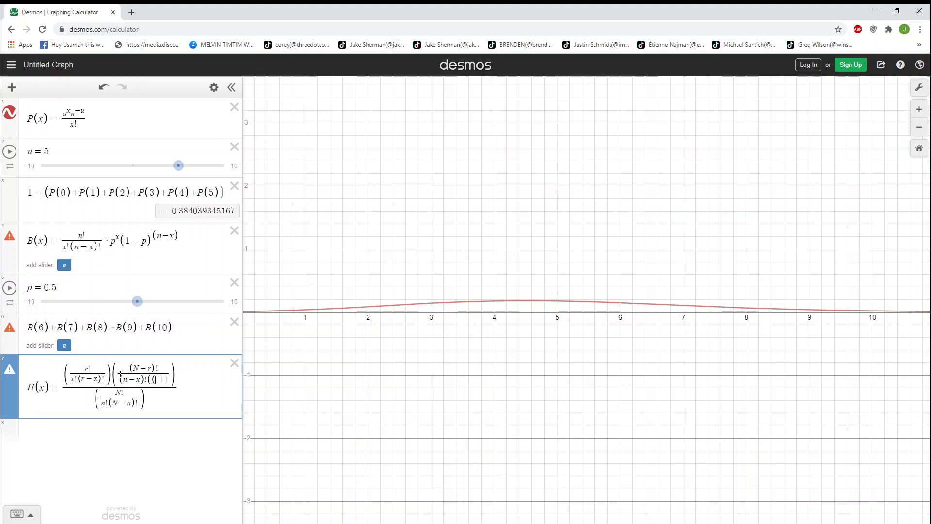
pyautogui.write('N-n')
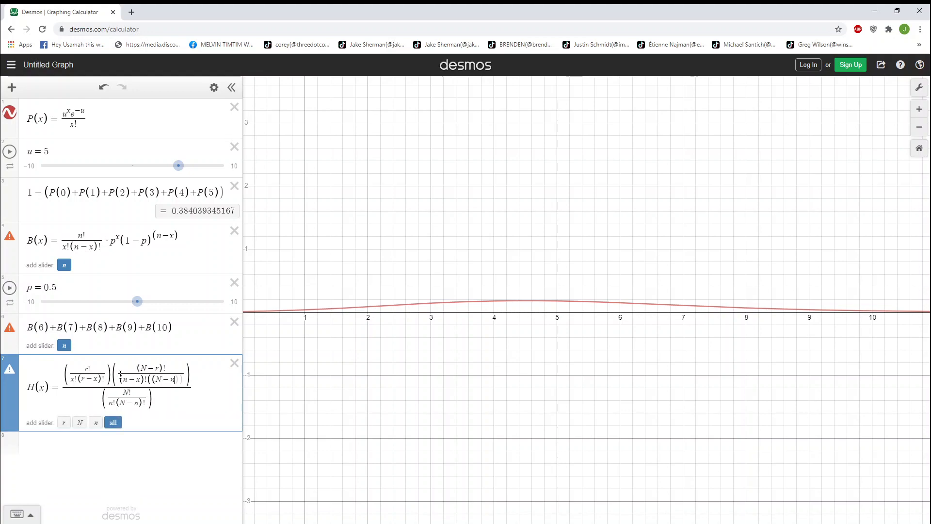
pyautogui.write(')-(r-x))!')
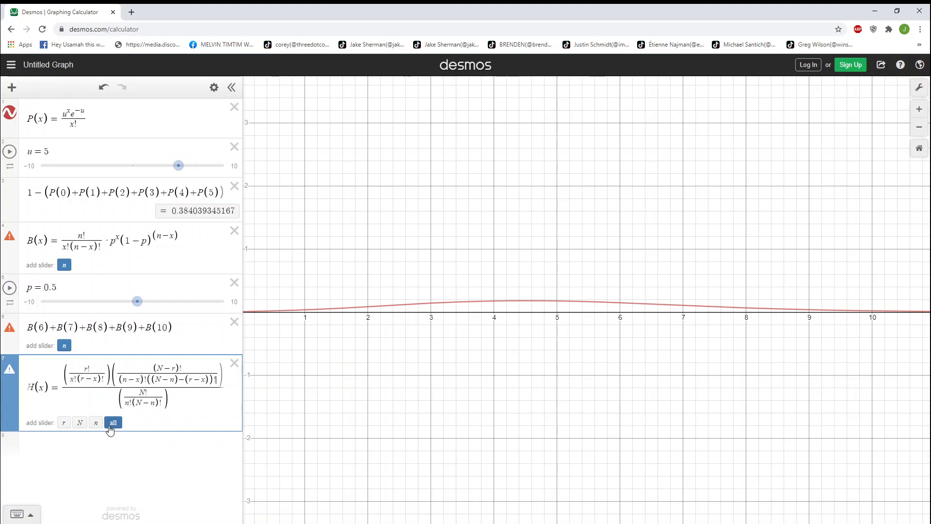
# Create sliders for r, N and n, setting n = 4 and N = 52.
pyautogui.click(112, 423)
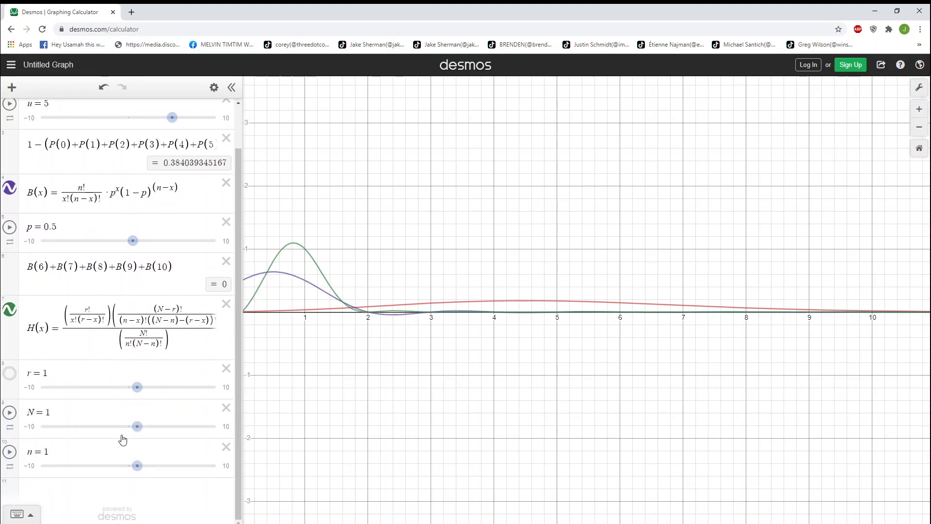
pyautogui.click(84, 374)
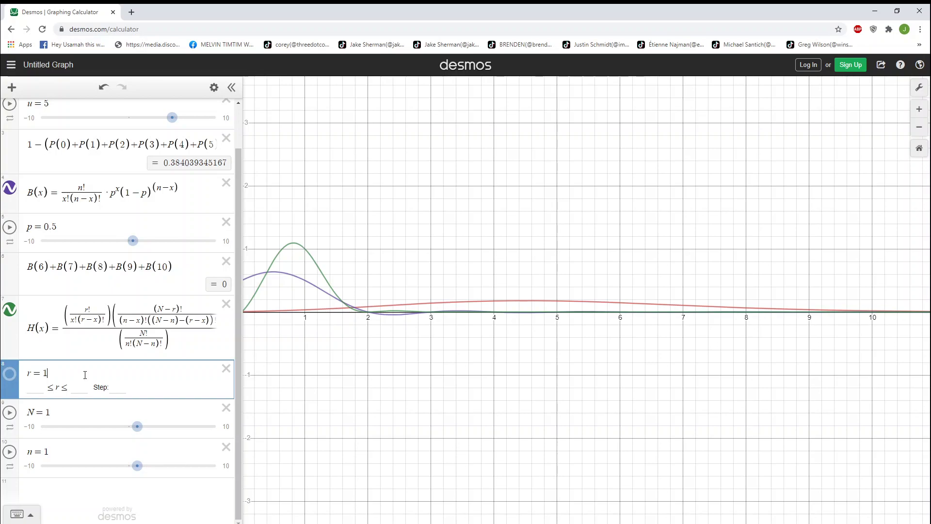
pyautogui.click(79, 450)
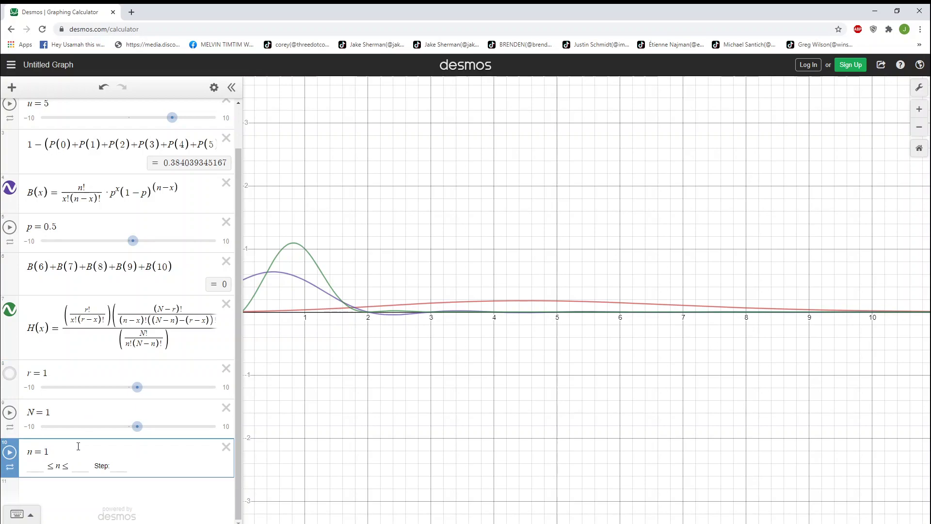
pyautogui.press('BackSpace')
pyautogui.write('4')
pyautogui.click(78, 410)
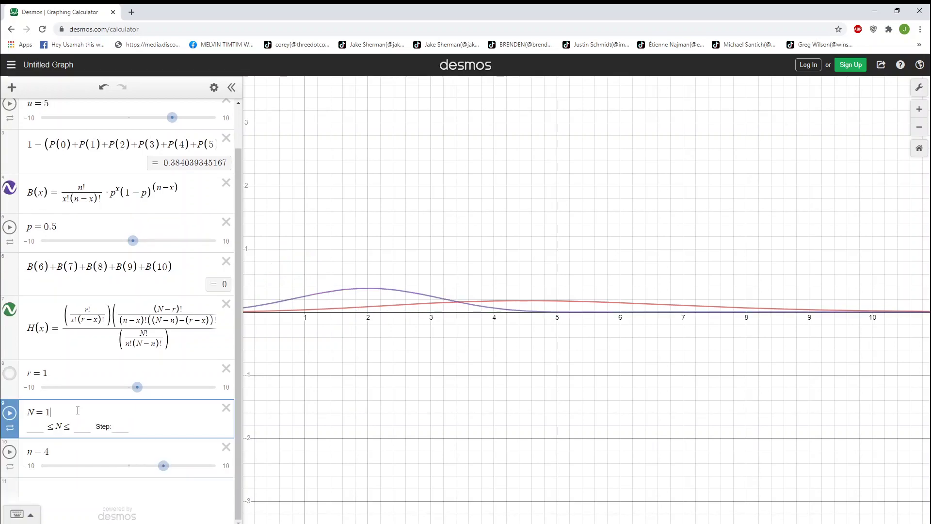
pyautogui.press('BackSpace')
pyautogui.write('52')
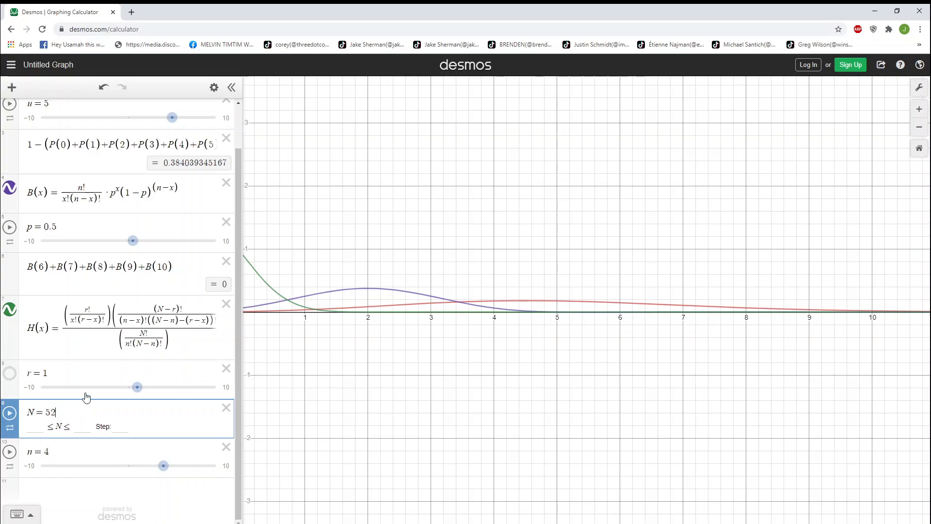
# Set r = 4, pan the view, and highlight the green H(x) curve peaking at x = 0.
pyautogui.click(77, 373)
pyautogui.press('BackSpace')
pyautogui.write('4')
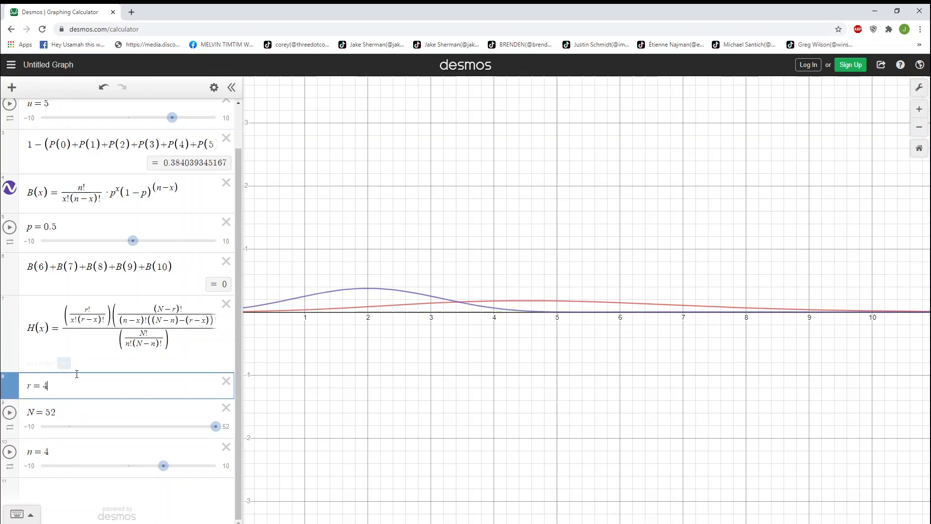
pyautogui.moveTo(360, 211); pyautogui.dragTo(395, 208)
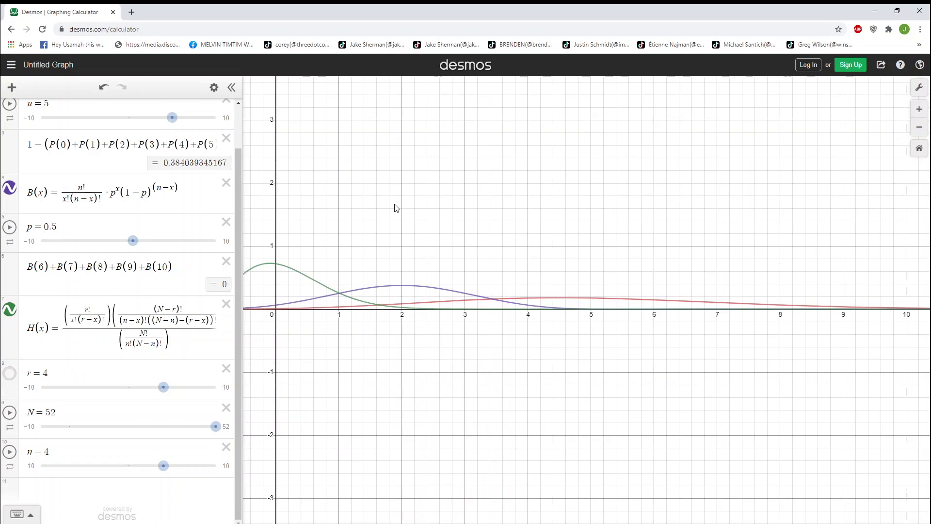
pyautogui.click(284, 267)
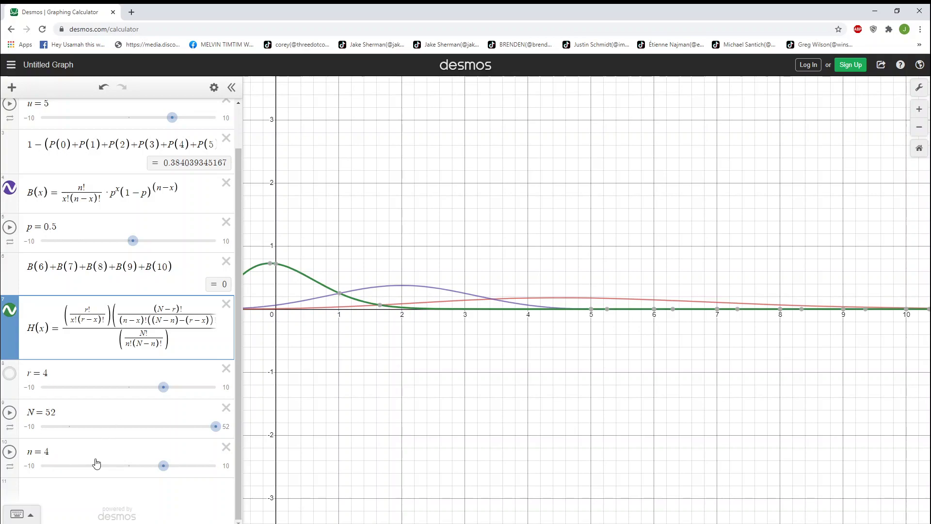
# In a new row below the sliders, enter 1 − H(0), which evaluates to 0.281263274541.
pyautogui.click(77, 496)
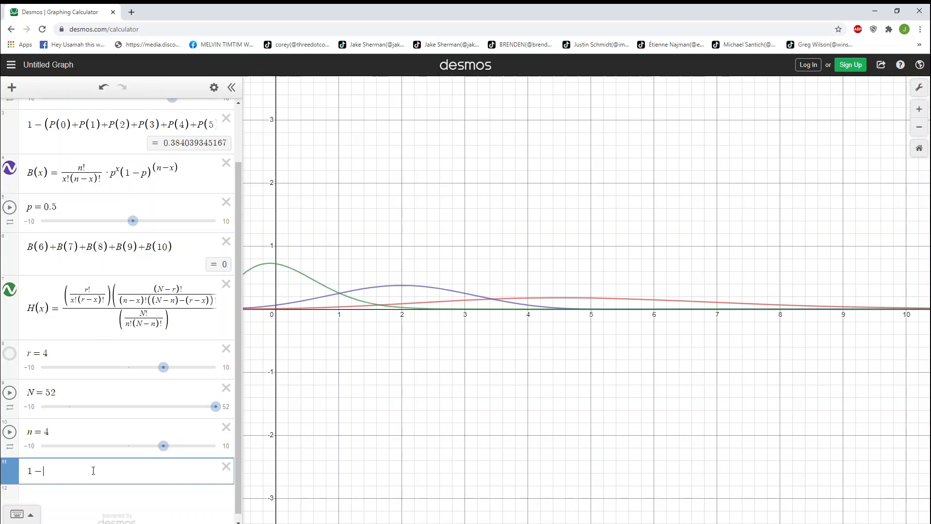
pyautogui.write('H(0)')
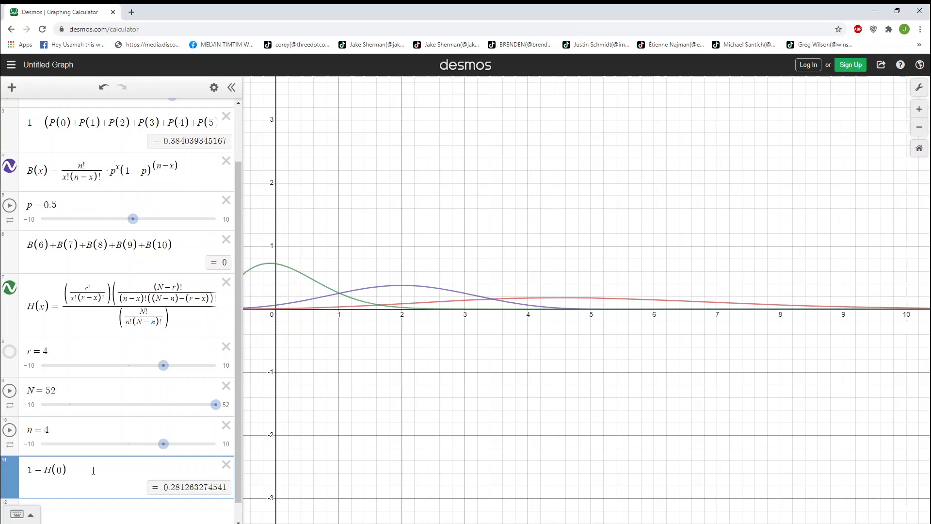
pyautogui.click(69, 391)
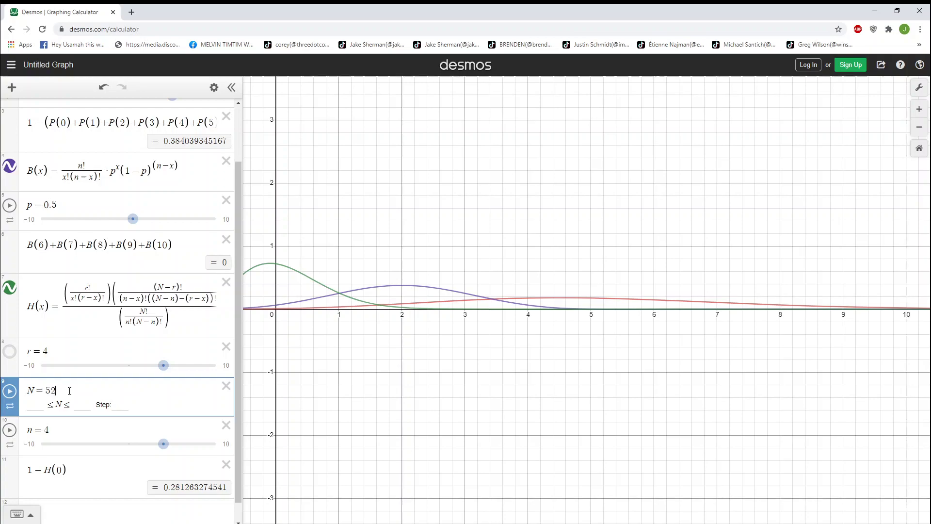
pyautogui.click(55, 429)
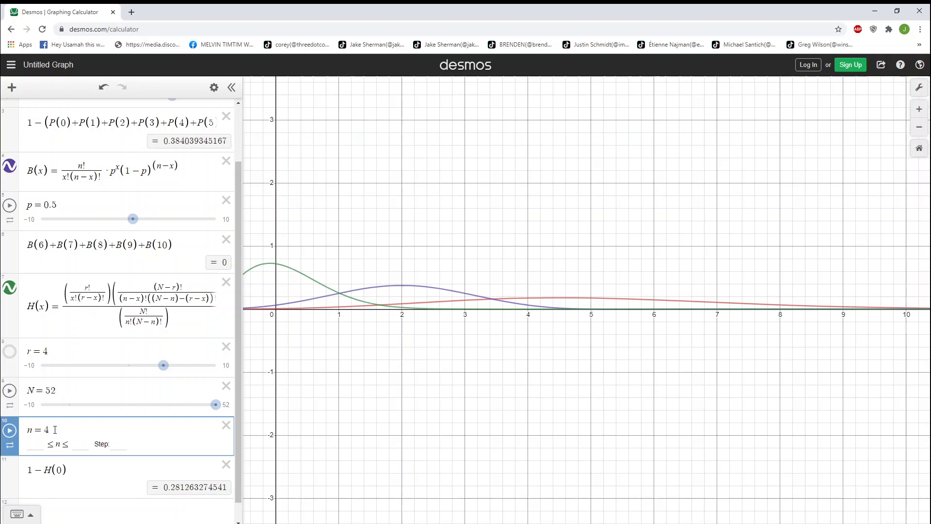
pyautogui.click(75, 349)
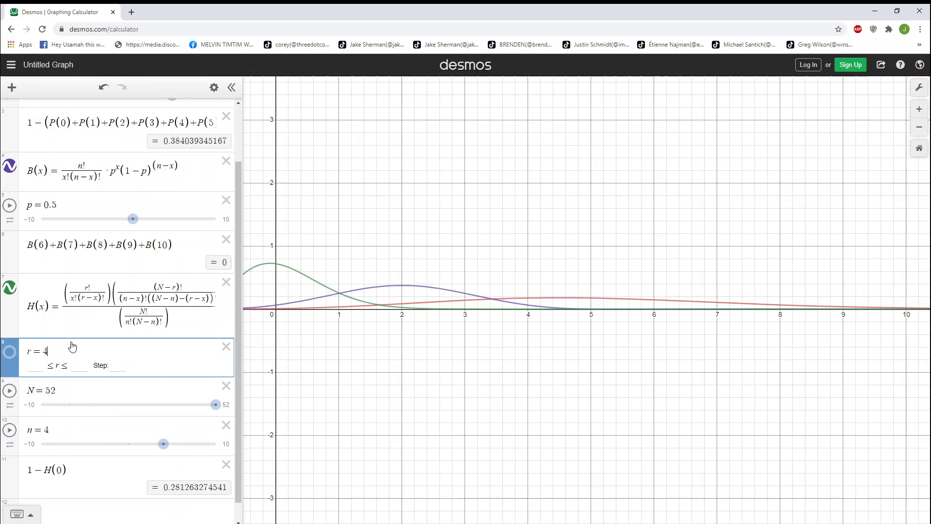
pyautogui.moveTo(30, 307); pyautogui.dragTo(138, 309)
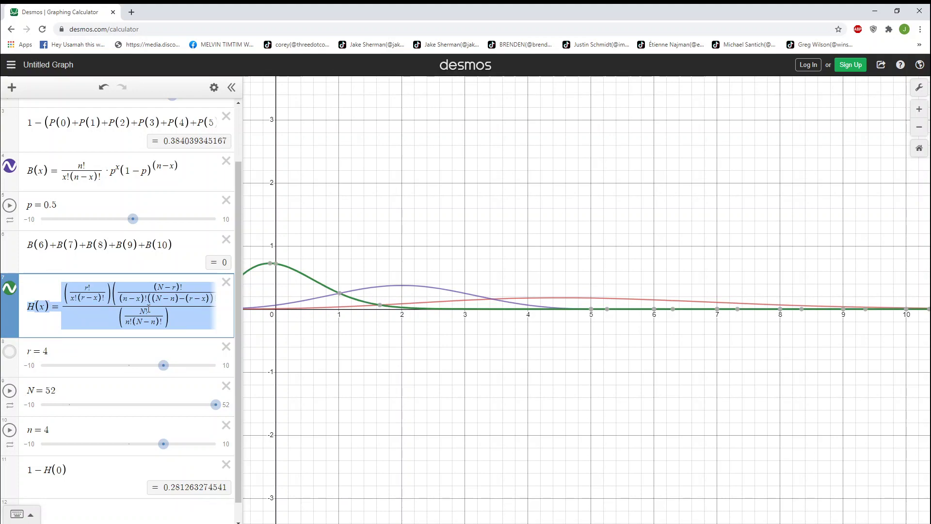
pyautogui.click(75, 352)
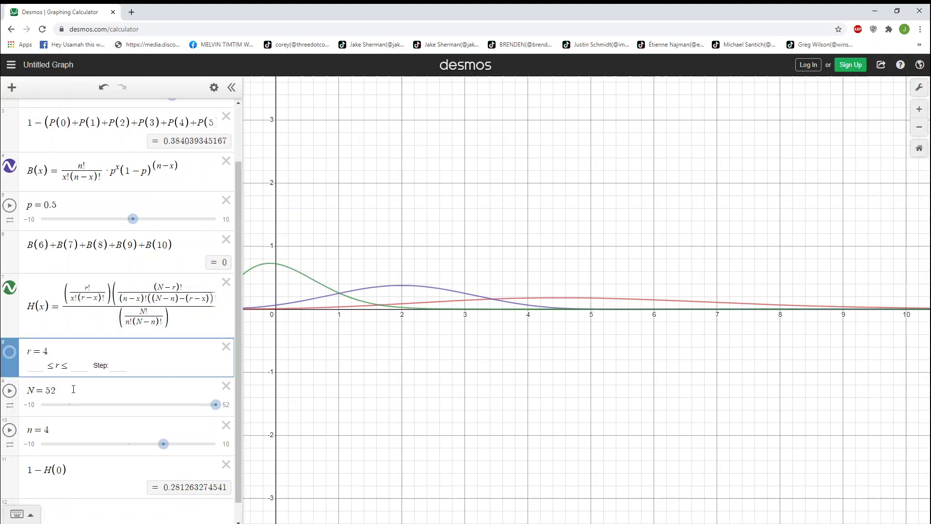
pyautogui.click(73, 389)
pyautogui.click(56, 428)
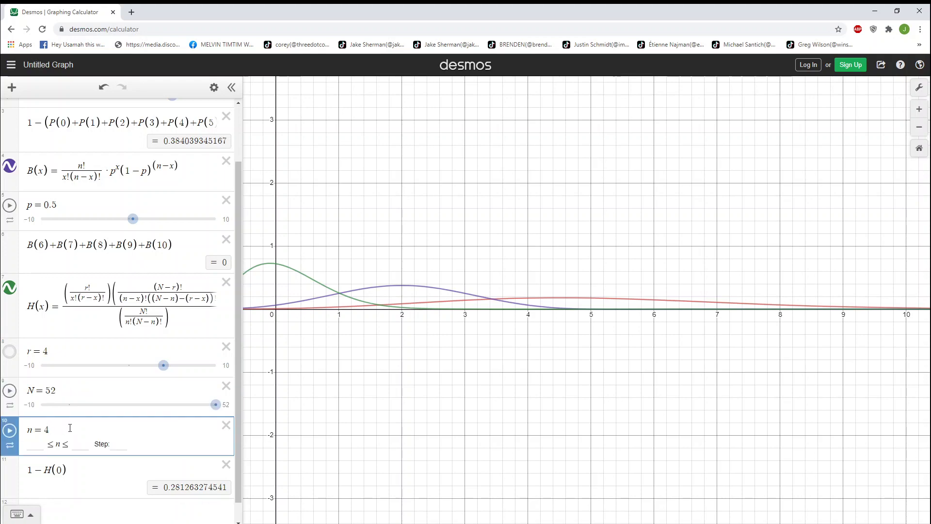
pyautogui.click(73, 485)
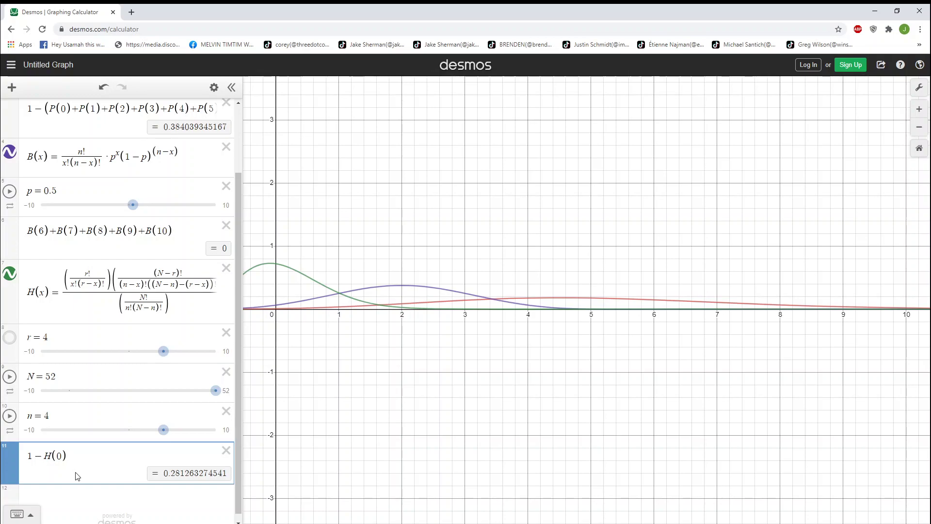
pyautogui.moveTo(85, 286); pyautogui.dragTo(135, 325)
pyautogui.click(119, 333)
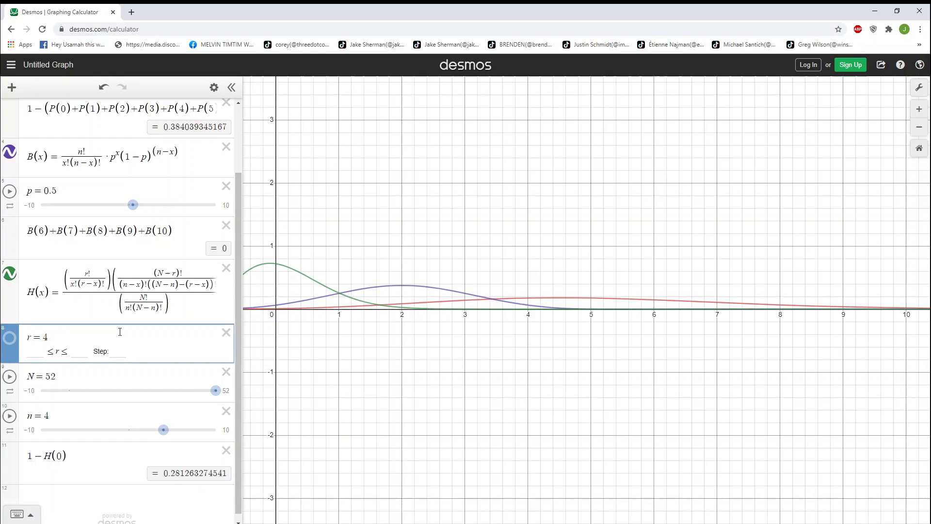
pyautogui.scroll(2, 120, 333)
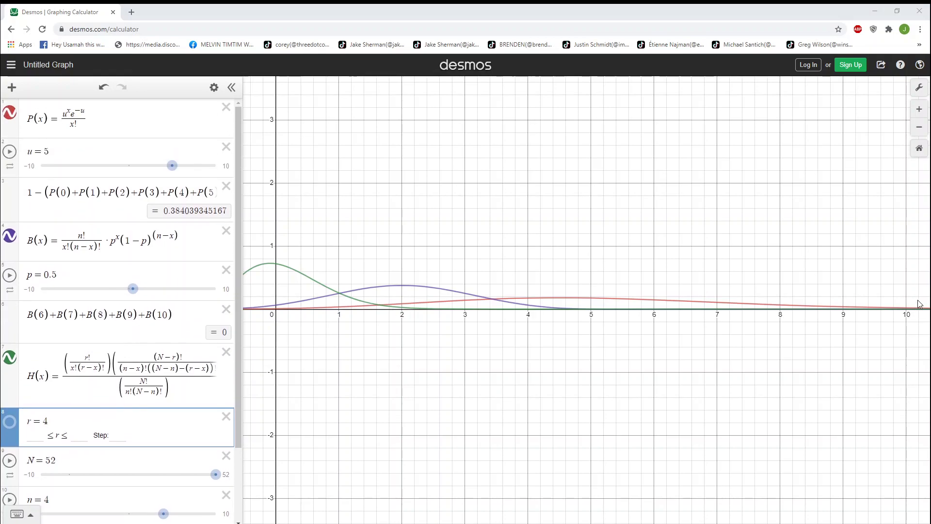